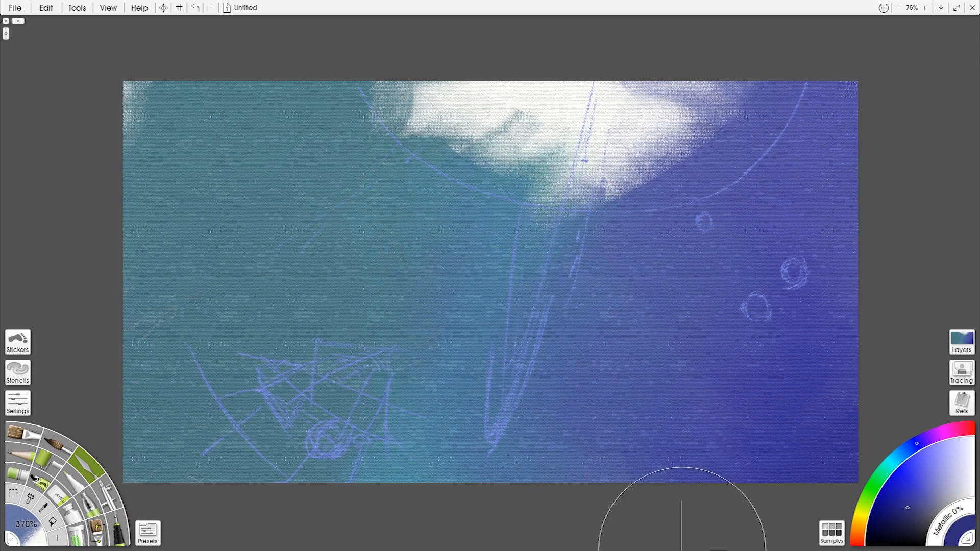
- Cover the unpainted white area inside the sketched planet with broad strokes of dark and lighter muted blue
{"action": "left_click", "coordinate": [910, 448]}
{"action": "left_click", "coordinate": [927, 497]}
{"action": "left_click", "coordinate": [89, 503]}
{"action": "mouse_move", "coordinate": [449, 103]}
{"action": "left_mouse_down"}
{"action": "mouse_move", "coordinate": [587, 128]}
{"action": "mouse_move", "coordinate": [555, 162]}
{"action": "left_mouse_up"}
{"action": "left_click", "coordinate": [938, 475]}
{"action": "left_click_drag", "start_coordinate": [553, 97], "coordinate": [664, 154]}
- Paint a brighter saturated blue over the muted blue inside the planet outline
{"action": "left_click", "coordinate": [906, 451]}
{"action": "left_click", "coordinate": [922, 463]}
{"action": "left_click_drag", "start_coordinate": [439, 102], "coordinate": [608, 184]}
{"action": "left_click_drag", "start_coordinate": [673, 108], "coordinate": [577, 189]}
{"action": "left_click_drag", "start_coordinate": [424, 133], "coordinate": [582, 148]}
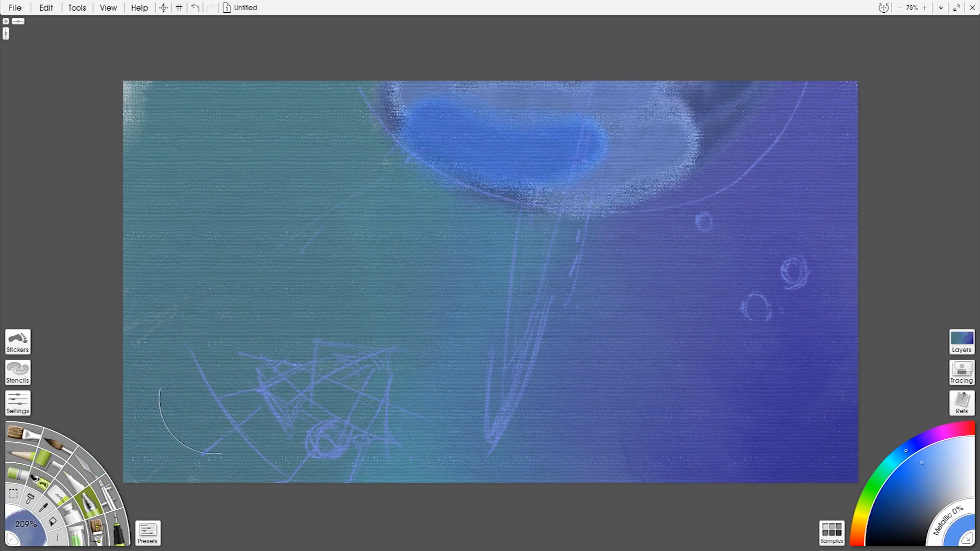
{"action": "left_click_drag", "start_coordinate": [700, 123], "coordinate": [661, 176]}
- Blend the bright blue across the planet and down towards the diagonal beam with the palette knife
{"action": "left_click", "coordinate": [83, 465]}
{"action": "left_click_drag", "start_coordinate": [459, 118], "coordinate": [628, 163]}
{"action": "left_click_drag", "start_coordinate": [638, 153], "coordinate": [745, 112]}
{"action": "left_click_drag", "start_coordinate": [561, 179], "coordinate": [475, 347]}
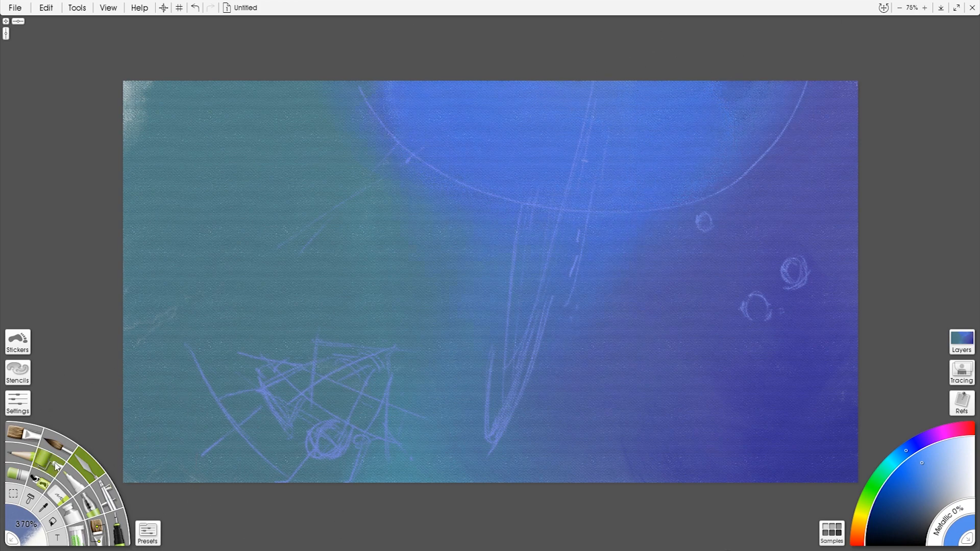
- Build up the long diagonal beam below the planet with pale bluish-white strokes along its sketched edges
{"action": "left_click", "coordinate": [89, 503]}
{"action": "left_click_drag", "start_coordinate": [811, 375], "coordinate": [767, 375]}
{"action": "left_click", "coordinate": [959, 443]}
{"action": "key", "text": "ctrl+z"}
{"action": "left_click", "coordinate": [60, 496]}
{"action": "left_click_drag", "start_coordinate": [601, 83], "coordinate": [529, 356]}
{"action": "key", "text": "ctrl+z"}
{"action": "left_click_drag", "start_coordinate": [518, 206], "coordinate": [501, 327]}
{"action": "left_click_drag", "start_coordinate": [503, 366], "coordinate": [493, 445]}
{"action": "left_click_drag", "start_coordinate": [518, 406], "coordinate": [557, 262]}
{"action": "left_click_drag", "start_coordinate": [539, 363], "coordinate": [608, 94]}
- Trace the planet's lower rim and the beam's upper-left edge with short pale bluish-white strokes
{"action": "mouse_move", "coordinate": [685, 188]}
{"action": "left_mouse_down"}
{"action": "mouse_move", "coordinate": [599, 223]}
{"action": "mouse_move", "coordinate": [674, 206]}
{"action": "left_mouse_up"}
{"action": "left_click_drag", "start_coordinate": [512, 209], "coordinate": [551, 221]}
{"action": "left_click_drag", "start_coordinate": [492, 199], "coordinate": [433, 166]}
{"action": "left_click_drag", "start_coordinate": [769, 131], "coordinate": [693, 201]}
{"action": "left_click_drag", "start_coordinate": [392, 113], "coordinate": [433, 164]}
{"action": "left_click_drag", "start_coordinate": [796, 96], "coordinate": [782, 120]}
{"action": "left_click_drag", "start_coordinate": [513, 209], "coordinate": [556, 226]}
{"action": "left_click_drag", "start_coordinate": [517, 222], "coordinate": [509, 352]}
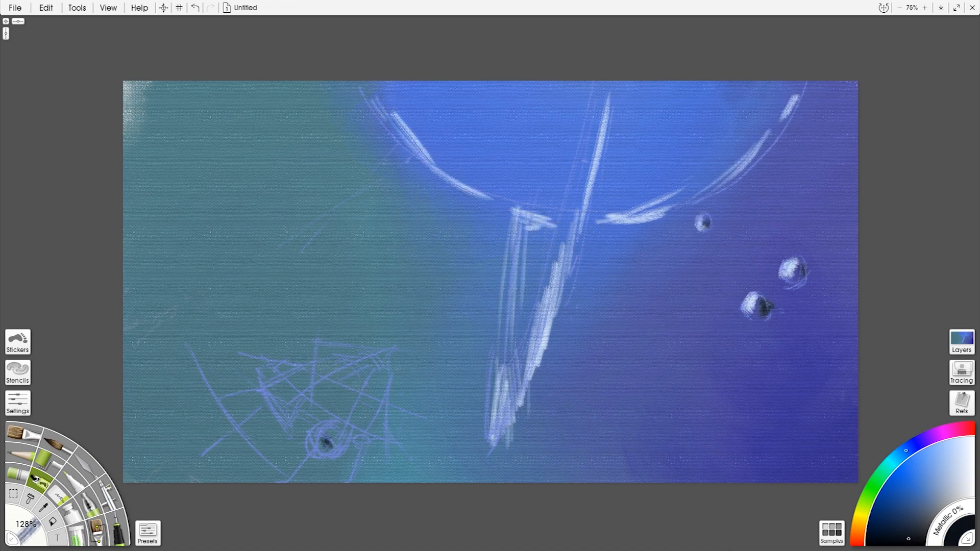
- Block in the spaceship's underside, wings, cockpit and tail fin with black strokes
{"action": "left_click_drag", "start_coordinate": [332, 423], "coordinate": [260, 363]}
{"action": "left_click_drag", "start_coordinate": [352, 434], "coordinate": [398, 475]}
{"action": "left_click_drag", "start_coordinate": [209, 363], "coordinate": [275, 377]}
{"action": "left_click_drag", "start_coordinate": [319, 317], "coordinate": [314, 380]}
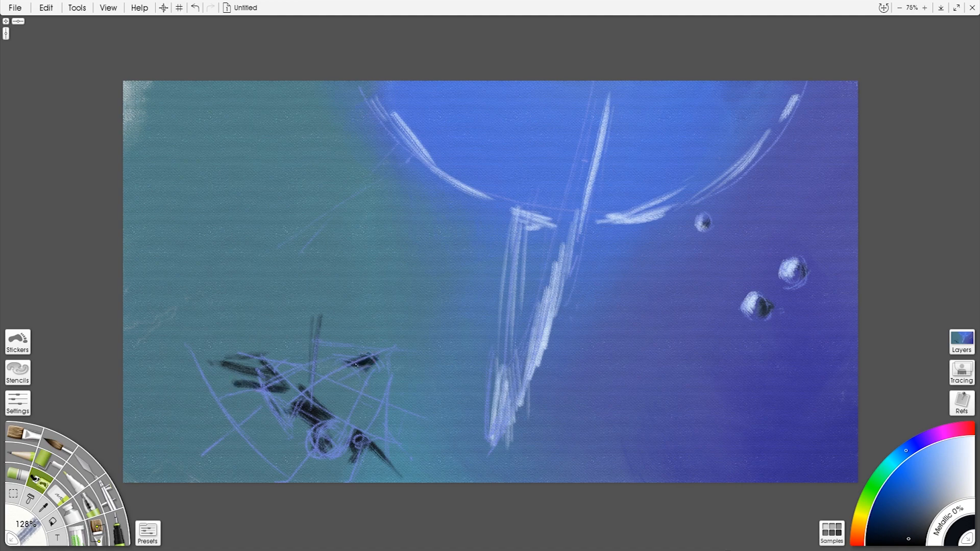
{"action": "left_click_drag", "start_coordinate": [200, 361], "coordinate": [165, 370]}
- Color the spaceship's hull and wings orange and shade the tail fin dark brown
{"action": "left_click", "coordinate": [859, 528]}
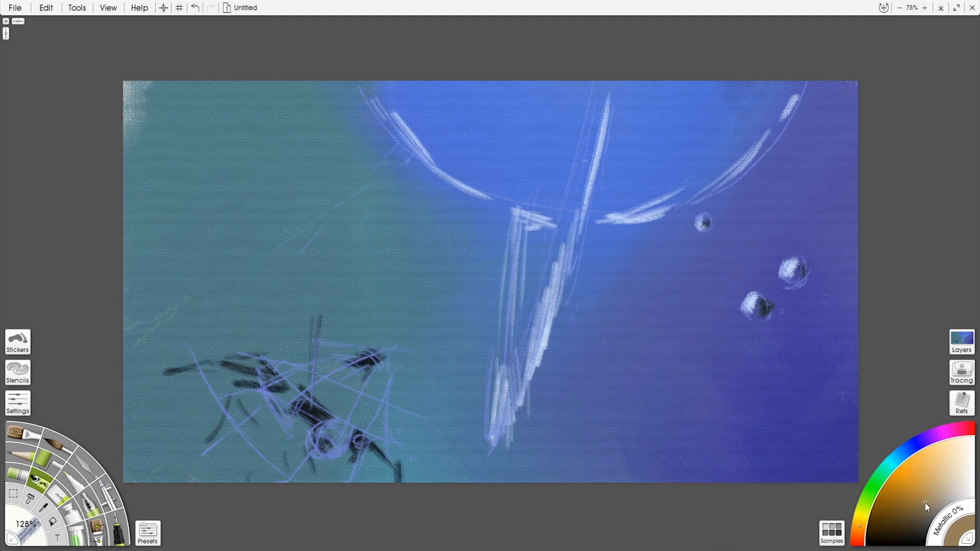
{"action": "mouse_move", "coordinate": [310, 389]}
{"action": "left_mouse_down"}
{"action": "mouse_move", "coordinate": [363, 360]}
{"action": "mouse_move", "coordinate": [368, 432]}
{"action": "left_mouse_up"}
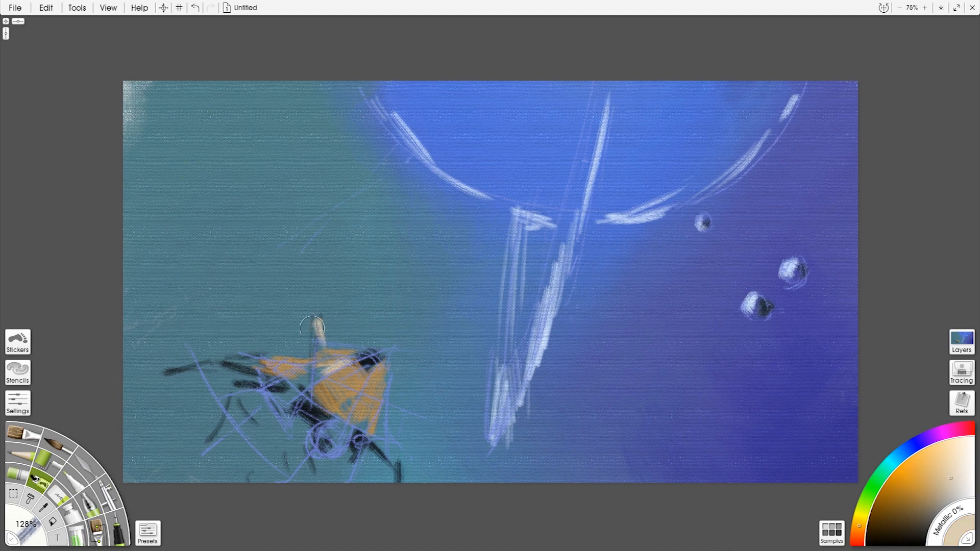
{"action": "left_click_drag", "start_coordinate": [928, 503], "coordinate": [918, 501]}
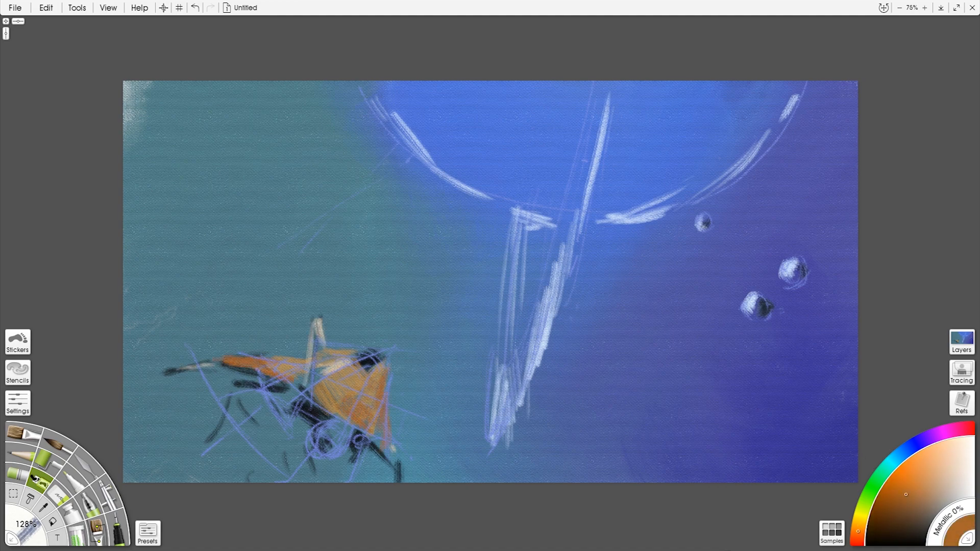
{"action": "left_click", "coordinate": [907, 524]}
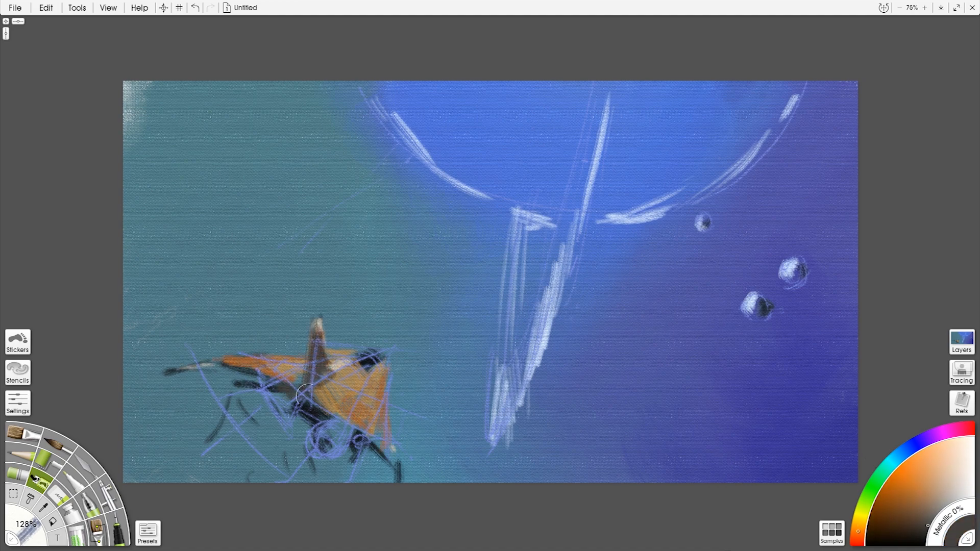
- Add sampled beige highlights along the ship's hull edges and paint two white engine trails behind it
{"action": "left_click", "coordinate": [334, 365], "text": "alt"}
{"action": "left_click_drag", "start_coordinate": [392, 354], "coordinate": [376, 374]}
{"action": "left_click_drag", "start_coordinate": [364, 351], "coordinate": [329, 352]}
{"action": "left_click_drag", "start_coordinate": [276, 351], "coordinate": [290, 354]}
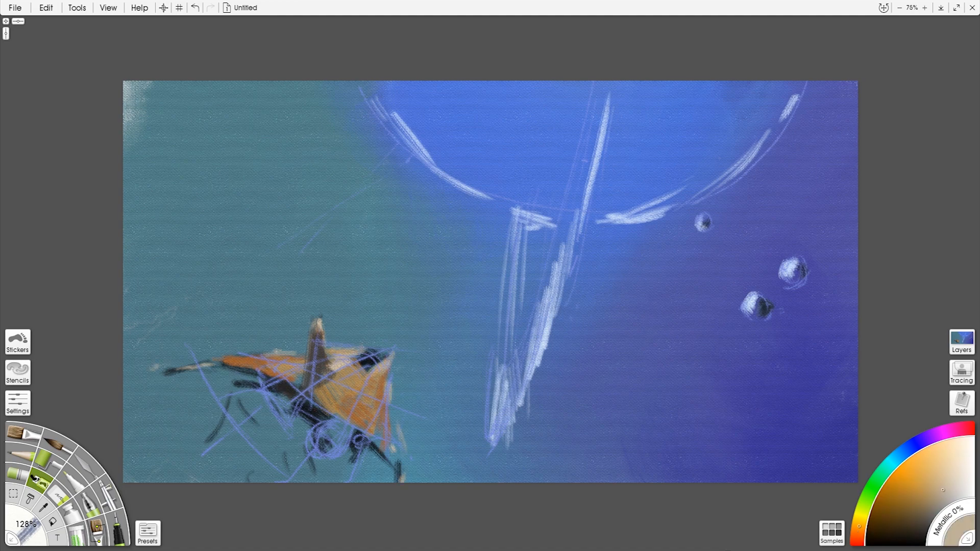
{"action": "left_click_drag", "start_coordinate": [327, 442], "coordinate": [278, 484]}
{"action": "left_click_drag", "start_coordinate": [270, 401], "coordinate": [172, 483]}
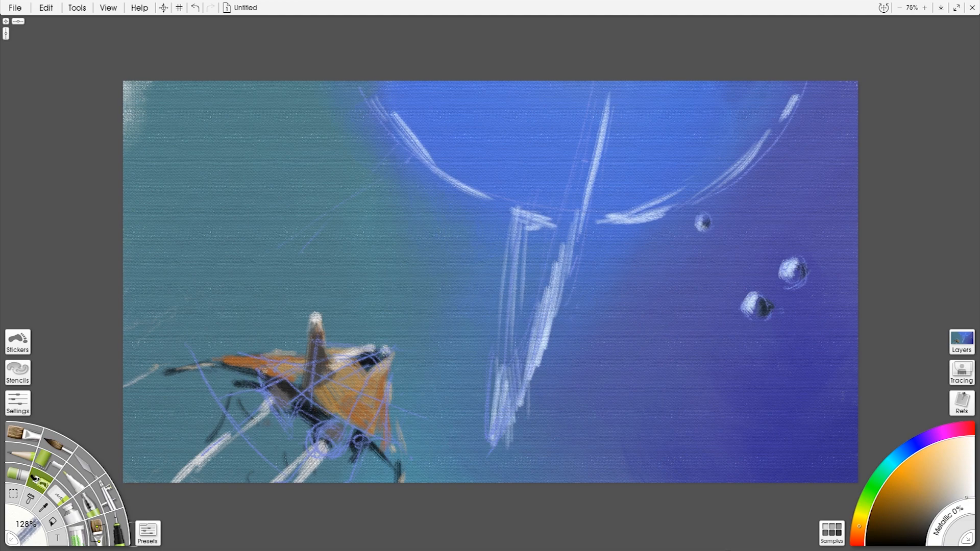
- Choose the Blooming preset from the Art Brushes group and spray light texture over and above the ship
{"action": "left_click", "coordinate": [144, 533]}
{"action": "scroll", "coordinate": [164, 148], "scroll_direction": "down", "scroll_amount": 5}
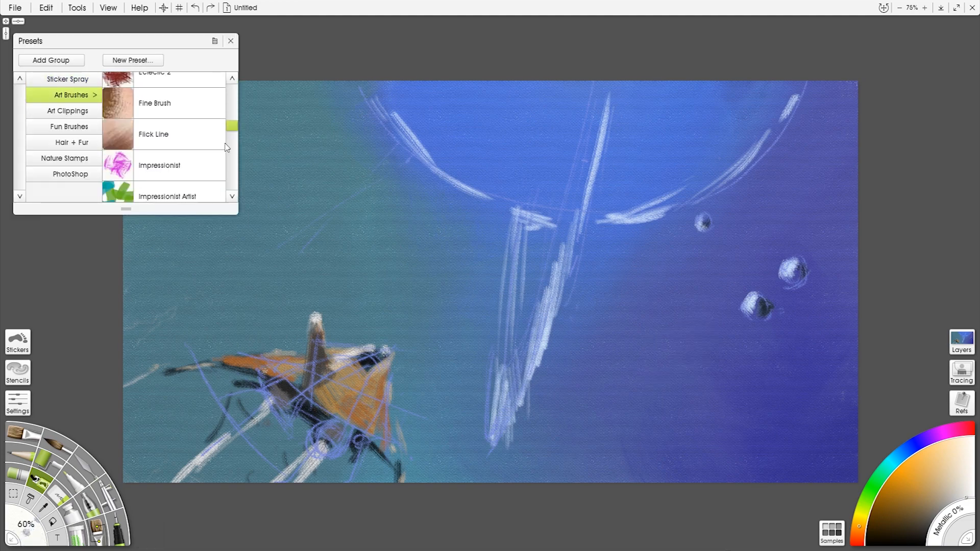
{"action": "scroll", "coordinate": [233, 148], "scroll_direction": "up", "scroll_amount": 6}
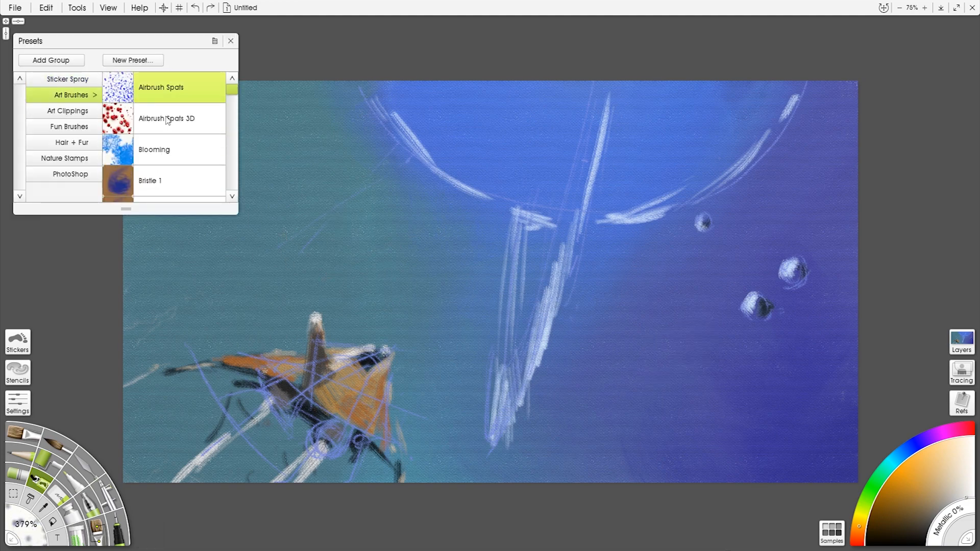
{"action": "left_click", "coordinate": [171, 148]}
{"action": "left_click_drag", "start_coordinate": [380, 342], "coordinate": [322, 342]}
{"action": "left_click_drag", "start_coordinate": [245, 299], "coordinate": [284, 287]}
- Switch to the Custom Brush, pick an Artistic preset and stamp white splatters around the beam and small spheres
{"action": "left_click", "coordinate": [93, 531]}
{"action": "left_click", "coordinate": [77, 95]}
{"action": "scroll", "coordinate": [182, 153], "scroll_direction": "down", "scroll_amount": 5}
{"action": "left_click", "coordinate": [184, 155]}
{"action": "left_click", "coordinate": [450, 337]}
{"action": "left_click", "coordinate": [443, 384]}
{"action": "left_click", "coordinate": [795, 249]}
{"action": "left_click", "coordinate": [656, 336]}
{"action": "left_click", "coordinate": [541, 302]}
- Choose another Artistic custom brush preset and paint pale vertical streaks over the beam and the background
{"action": "scroll", "coordinate": [180, 153], "scroll_direction": "up", "scroll_amount": 3}
{"action": "scroll", "coordinate": [180, 154], "scroll_direction": "down", "scroll_amount": 10}
{"action": "left_click", "coordinate": [180, 169]}
{"action": "left_click_drag", "start_coordinate": [409, 148], "coordinate": [407, 186]}
{"action": "left_click_drag", "start_coordinate": [505, 189], "coordinate": [503, 234]}
{"action": "left_click_drag", "start_coordinate": [502, 423], "coordinate": [497, 475]}
{"action": "left_click_drag", "start_coordinate": [614, 84], "coordinate": [582, 245]}
{"action": "left_click_drag", "start_coordinate": [717, 449], "coordinate": [717, 485]}
- Select a different Artistic preset and stamp splatters beside the ship and below the beam's right side
{"action": "scroll", "coordinate": [179, 153], "scroll_direction": "down", "scroll_amount": 5}
{"action": "scroll", "coordinate": [180, 154], "scroll_direction": "up", "scroll_amount": 10}
{"action": "left_click", "coordinate": [176, 136]}
{"action": "left_click", "coordinate": [407, 412]}
{"action": "left_click", "coordinate": [586, 437]}
- Select the Curly Bush preset from the Textures group and brush it lightly beside the beam
{"action": "left_click", "coordinate": [76, 174]}
{"action": "left_click", "coordinate": [156, 154]}
{"action": "left_click_drag", "start_coordinate": [460, 219], "coordinate": [490, 240]}
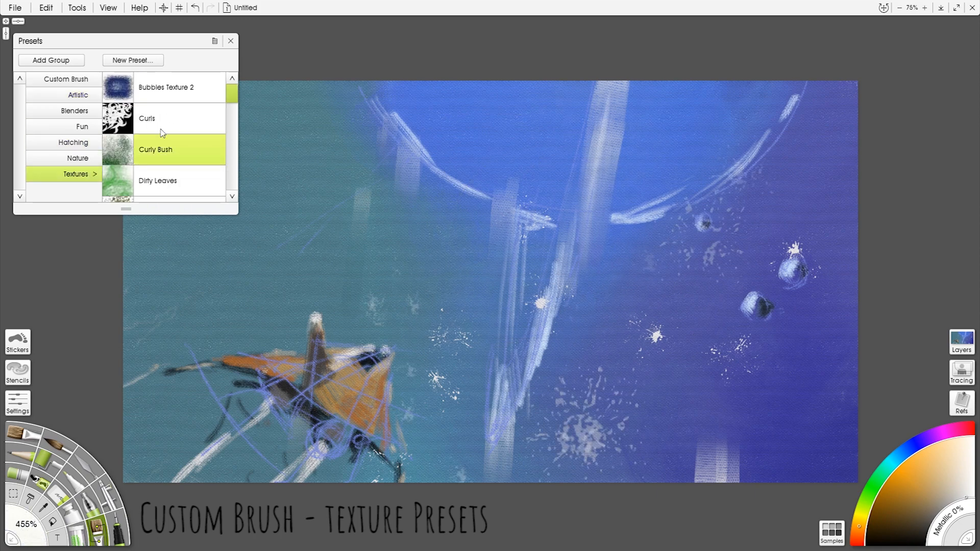
- Spread pale texture across the background with the Dirty Leaves and Dots presets
{"action": "scroll", "coordinate": [146, 178], "scroll_direction": "down", "scroll_amount": 3}
{"action": "left_click", "coordinate": [153, 135]}
{"action": "left_click_drag", "start_coordinate": [424, 267], "coordinate": [779, 153]}
{"action": "left_click", "coordinate": [153, 165]}
{"action": "mouse_move", "coordinate": [454, 194]}
{"action": "left_mouse_down"}
{"action": "mouse_move", "coordinate": [392, 248]}
{"action": "mouse_move", "coordinate": [221, 339]}
{"action": "left_mouse_up"}
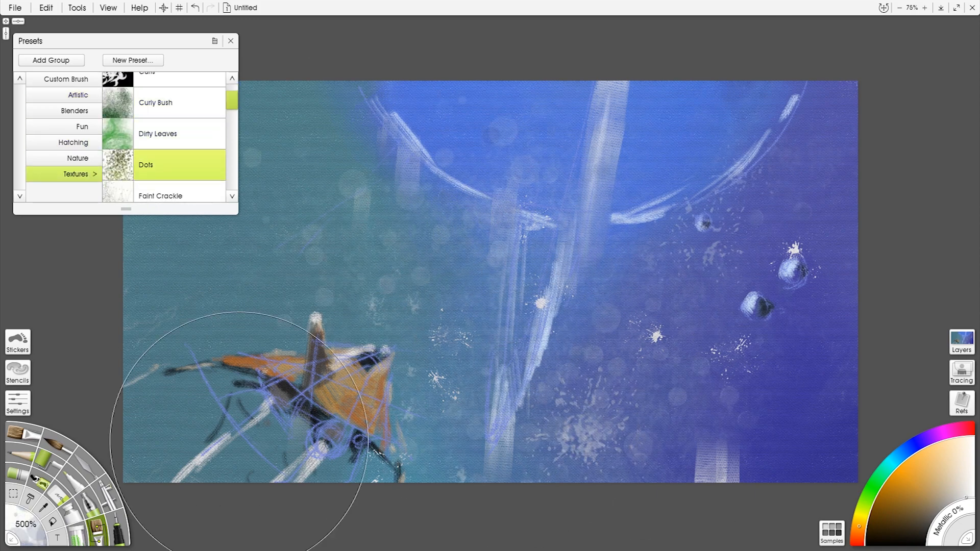
- Paint Lichen texture in white beside the beam and in dark blue over the lower right and left background
{"action": "scroll", "coordinate": [153, 153], "scroll_direction": "down", "scroll_amount": 3}
{"action": "left_click", "coordinate": [153, 135]}
{"action": "left_click_drag", "start_coordinate": [617, 276], "coordinate": [592, 454]}
{"action": "left_click", "coordinate": [917, 443]}
{"action": "left_click", "coordinate": [902, 512]}
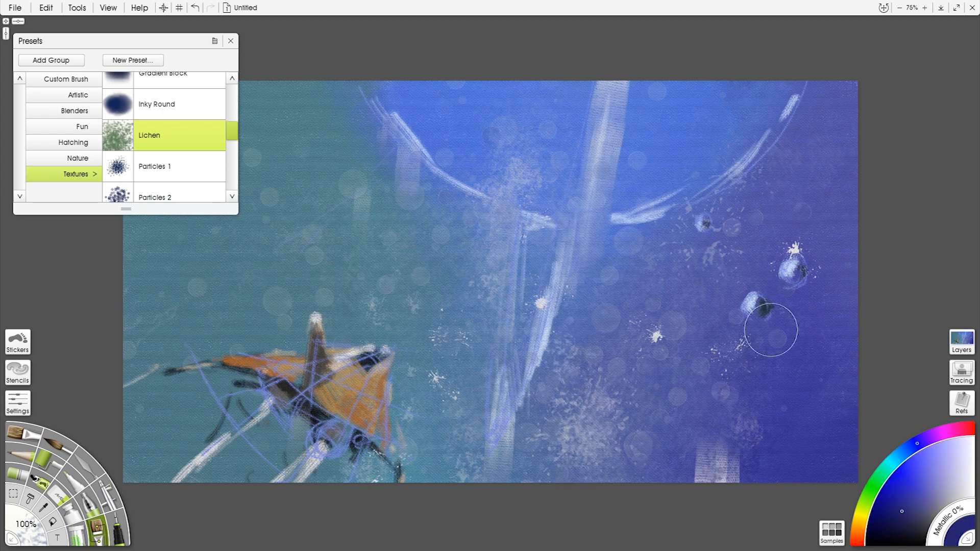
{"action": "left_click_drag", "start_coordinate": [755, 455], "coordinate": [633, 459]}
{"action": "left_click_drag", "start_coordinate": [143, 355], "coordinate": [306, 225]}
- Scatter dark blue specks over the right and left background with the Particles Snow 2 and Particles Snow presets
{"action": "scroll", "coordinate": [178, 153], "scroll_direction": "down", "scroll_amount": 5}
{"action": "left_click", "coordinate": [164, 134]}
{"action": "left_click_drag", "start_coordinate": [331, 189], "coordinate": [347, 107]}
{"action": "left_click", "coordinate": [899, 527]}
{"action": "left_click_drag", "start_coordinate": [838, 470], "coordinate": [766, 245]}
{"action": "left_click", "coordinate": [162, 103]}
{"action": "left_click_drag", "start_coordinate": [148, 316], "coordinate": [327, 214]}
- Switch to a whitish color and texture the background using the Rough Foliage and Spotty Speckle presets
{"action": "left_click", "coordinate": [861, 518]}
{"action": "left_click", "coordinate": [974, 437]}
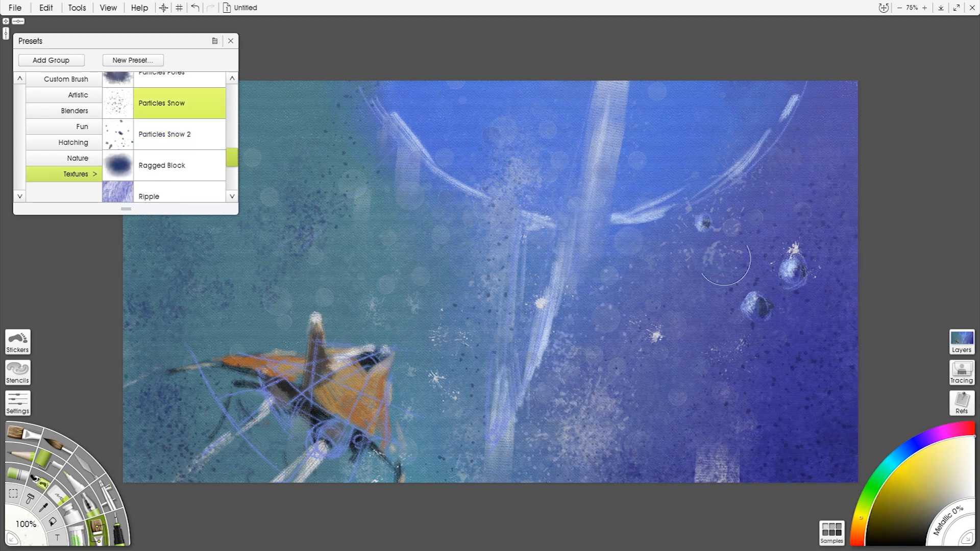
{"action": "scroll", "coordinate": [163, 148], "scroll_direction": "down", "scroll_amount": 3}
{"action": "left_click", "coordinate": [163, 120]}
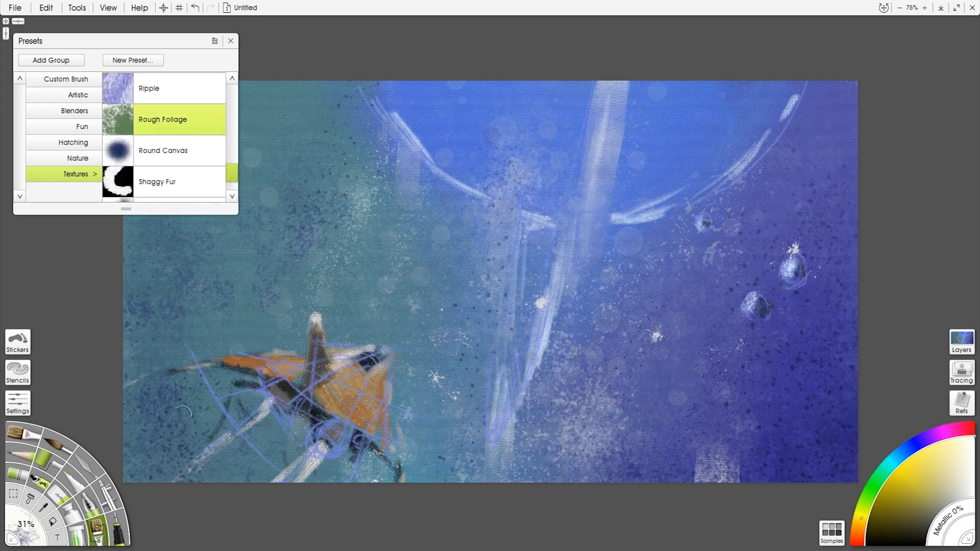
{"action": "scroll", "coordinate": [178, 141], "scroll_direction": "down", "scroll_amount": 2}
{"action": "left_click", "coordinate": [163, 186]}
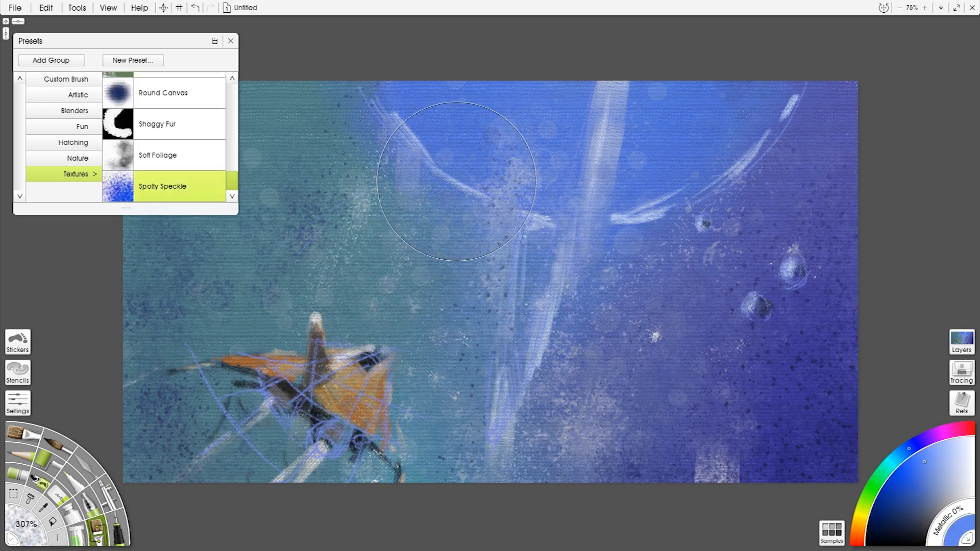
- Soften the planet's left edge with the Soft Foliage preset and with sampled blue in the Round Canvas preset
{"action": "left_click", "coordinate": [163, 155]}
{"action": "left_click", "coordinate": [163, 93]}
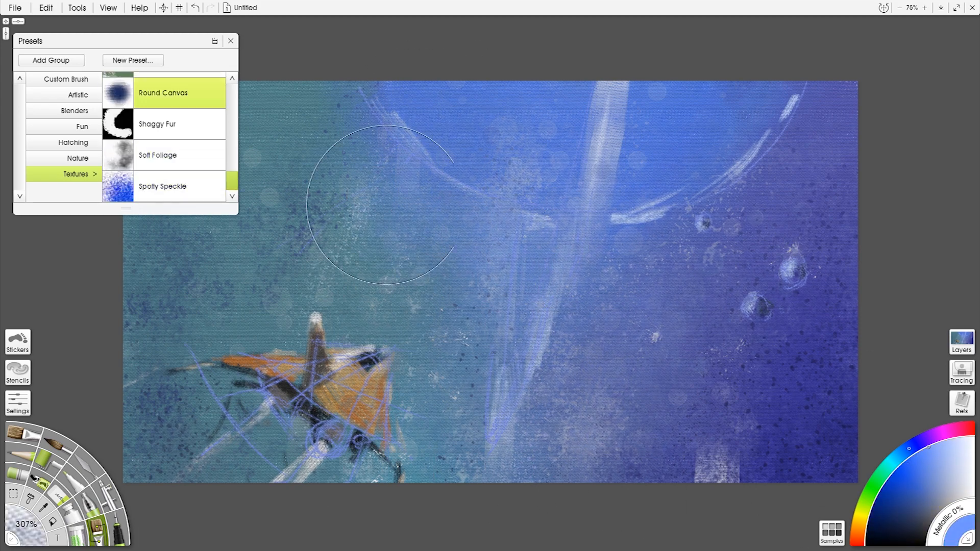
{"action": "left_click", "coordinate": [447, 152], "text": "alt"}
{"action": "left_click_drag", "start_coordinate": [434, 152], "coordinate": [462, 145]}
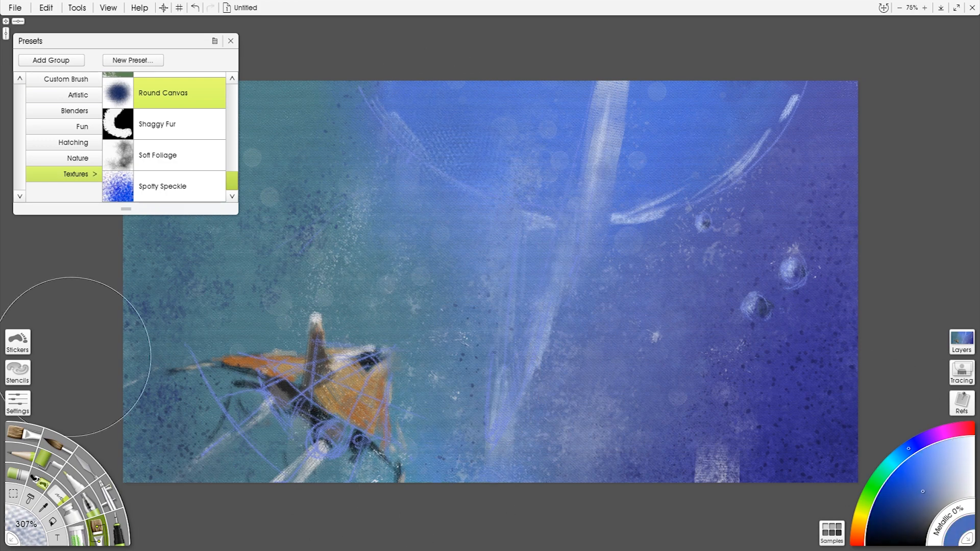
- Return to the Artistic presets and brush several of them over the background between the ship and the beam
{"action": "scroll", "coordinate": [144, 133], "scroll_direction": "up", "scroll_amount": 10}
{"action": "left_click", "coordinate": [78, 95]}
{"action": "left_click", "coordinate": [160, 87]}
{"action": "left_click", "coordinate": [160, 118]}
{"action": "mouse_move", "coordinate": [362, 291]}
{"action": "left_mouse_down"}
{"action": "mouse_move", "coordinate": [428, 254]}
{"action": "mouse_move", "coordinate": [459, 334]}
{"action": "left_mouse_up"}
{"action": "left_click", "coordinate": [159, 149]}
{"action": "left_click", "coordinate": [155, 181]}
{"action": "left_click_drag", "start_coordinate": [484, 243], "coordinate": [450, 329]}
- Pick a pale yellow and paint it along the lower half of the diagonal beam
{"action": "left_click_drag", "start_coordinate": [868, 481], "coordinate": [861, 516]}
{"action": "left_click", "coordinate": [958, 454]}
{"action": "mouse_move", "coordinate": [559, 283]}
{"action": "left_mouse_down"}
{"action": "mouse_move", "coordinate": [626, 35]}
{"action": "mouse_move", "coordinate": [509, 473]}
{"action": "left_mouse_up"}
- Switch to the Oil Brush with the Feather Brush preset and add thin pale yellow strokes down the lower beam
{"action": "left_click", "coordinate": [23, 434]}
{"action": "left_click", "coordinate": [159, 97]}
{"action": "left_click_drag", "start_coordinate": [234, 109], "coordinate": [233, 129]}
{"action": "left_click", "coordinate": [160, 145]}
{"action": "left_click_drag", "start_coordinate": [556, 312], "coordinate": [533, 403]}
{"action": "left_click_drag", "start_coordinate": [581, 249], "coordinate": [527, 419]}
{"action": "left_click", "coordinate": [502, 464]}
- Hide the layer containing the violet sketch lines
{"action": "left_click", "coordinate": [962, 342]}
{"action": "left_click", "coordinate": [124, 214]}
{"action": "left_click", "coordinate": [218, 190]}
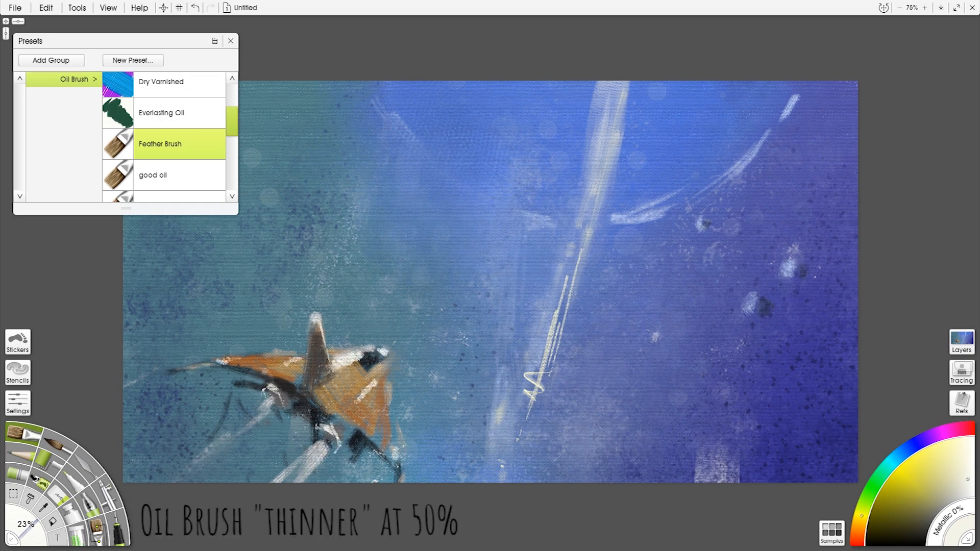
- Refine the ship's hull with sampled orange, add red accents to the tail fin and touch up the cockpit
{"action": "left_click", "coordinate": [369, 396], "text": "alt"}
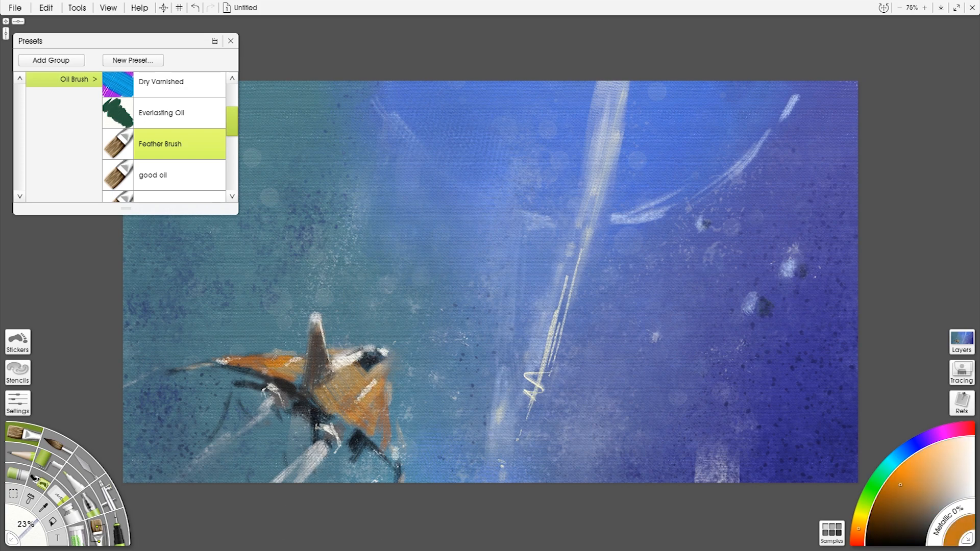
{"action": "left_click", "coordinate": [858, 540]}
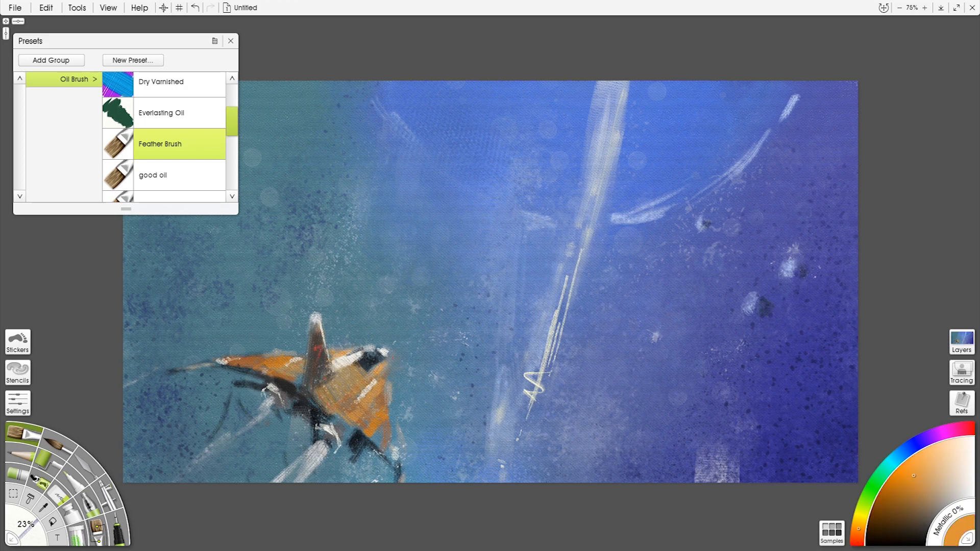
{"action": "left_click", "coordinate": [372, 365], "text": "alt"}
{"action": "left_click", "coordinate": [375, 353], "text": "alt"}
{"action": "left_click", "coordinate": [369, 352], "text": "alt"}
- Darken the ship's underside with sampled black tones and sharpen its nose with sampled orange
{"action": "left_click", "coordinate": [327, 416], "text": "alt"}
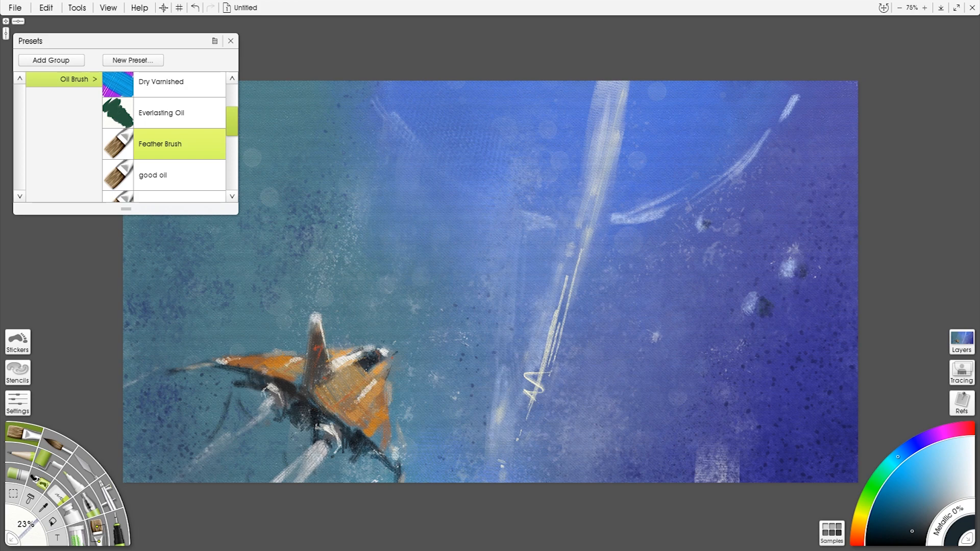
{"action": "left_click", "coordinate": [394, 350], "text": "alt"}
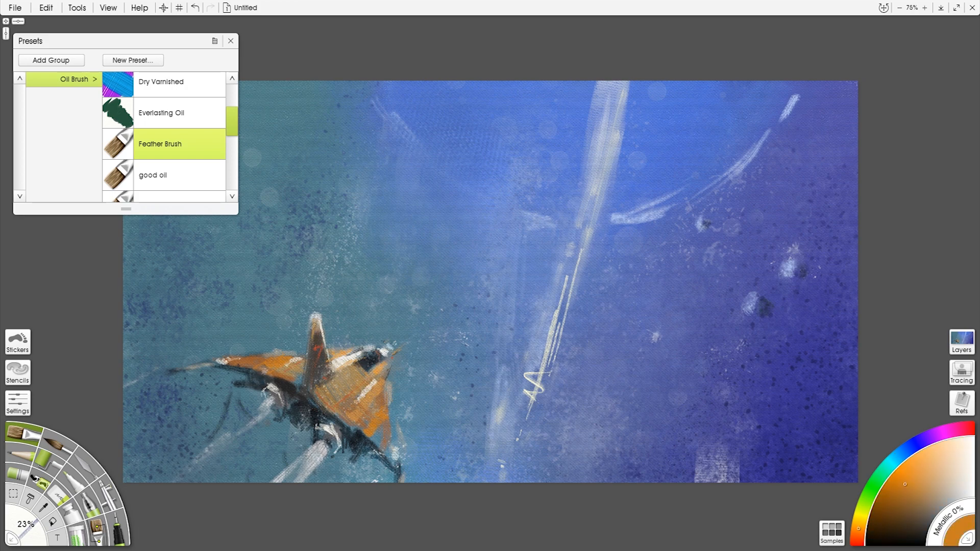
{"action": "left_click", "coordinate": [289, 399], "text": "alt"}
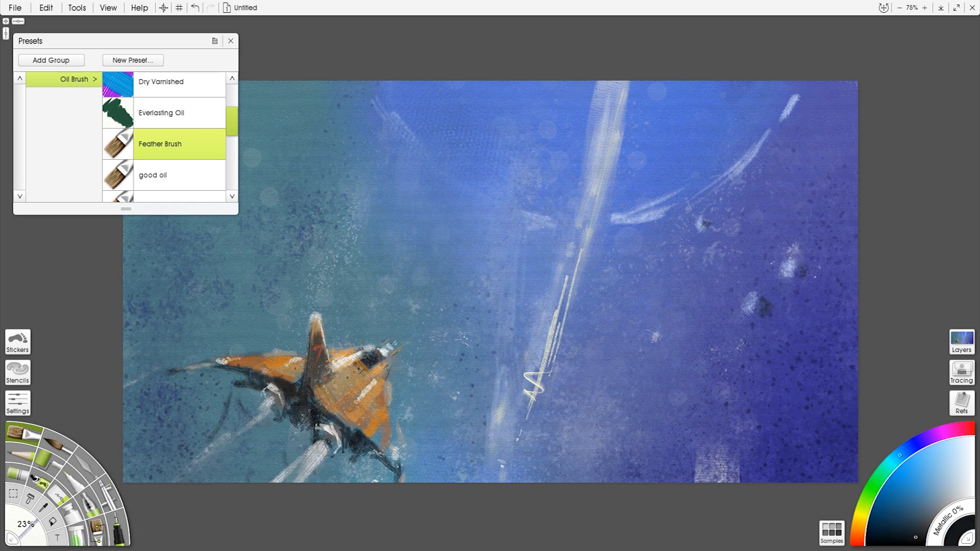
- Touch up the hull with sampled orange and add pale yellow glows where the engine trails start
{"action": "scroll", "coordinate": [439, 364], "scroll_direction": "up", "scroll_amount": 1}
{"action": "left_click_drag", "start_coordinate": [438, 365], "coordinate": [434, 387]}
{"action": "left_click", "coordinate": [319, 386], "text": "alt"}
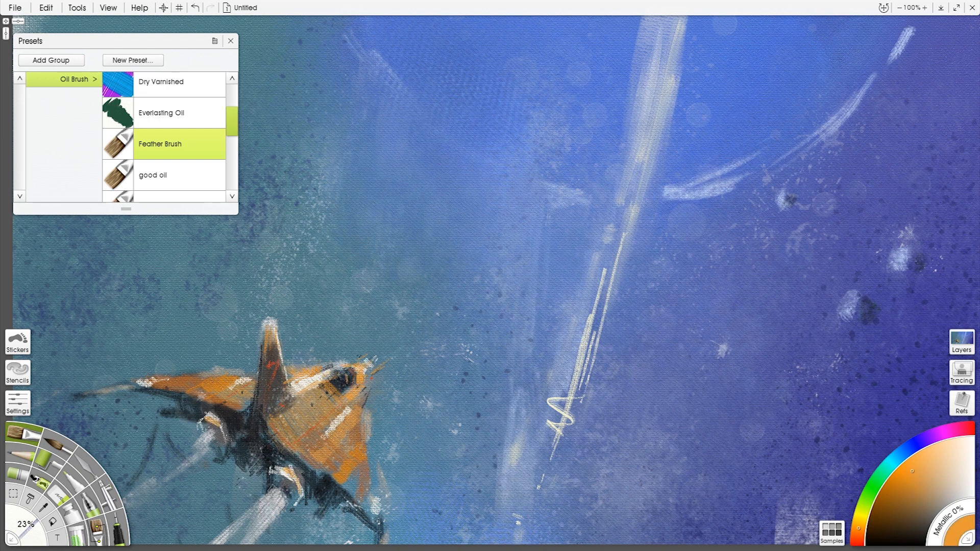
{"action": "left_click", "coordinate": [861, 515]}
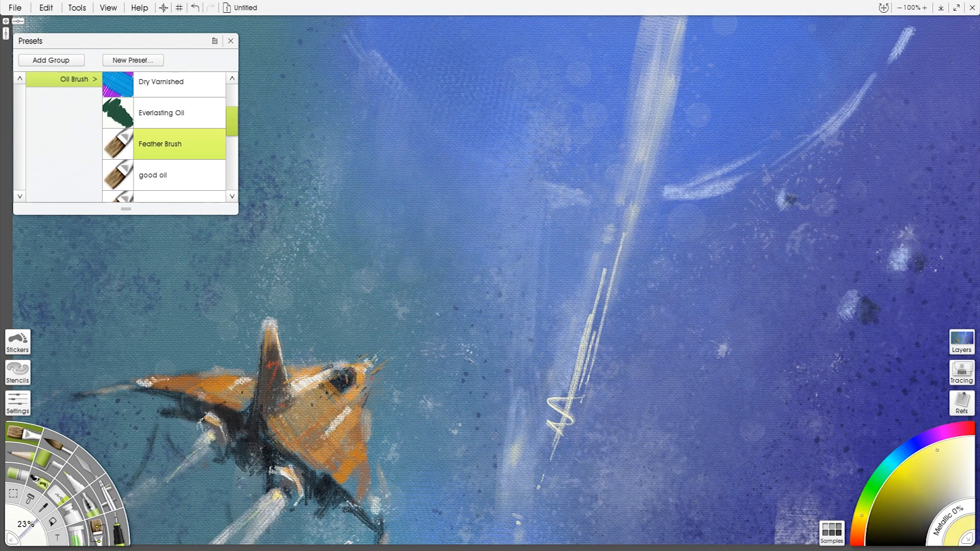
- Close the presets and paint broad pale grey-blue strokes down the lower part of the beam
{"action": "scroll", "coordinate": [505, 437], "scroll_direction": "down", "scroll_amount": 1}
{"action": "scroll", "coordinate": [451, 347], "scroll_direction": "up", "scroll_amount": 3}
{"action": "left_click_drag", "start_coordinate": [450, 347], "coordinate": [691, 184]}
{"action": "scroll", "coordinate": [188, 510], "scroll_direction": "down", "scroll_amount": 2}
{"action": "left_click", "coordinate": [230, 40]}
{"action": "mouse_move", "coordinate": [592, 331]}
{"action": "left_mouse_down"}
{"action": "mouse_move", "coordinate": [617, 304]}
{"action": "mouse_move", "coordinate": [541, 419]}
{"action": "left_mouse_up"}
{"action": "left_click_drag", "start_coordinate": [541, 418], "coordinate": [490, 535]}
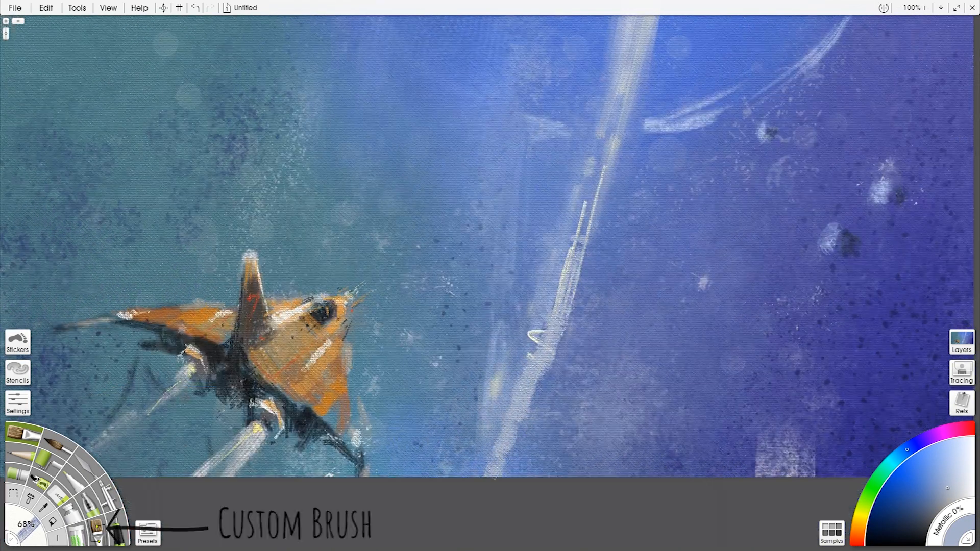
{"action": "scroll", "coordinate": [511, 332], "scroll_direction": "down", "scroll_amount": 1}
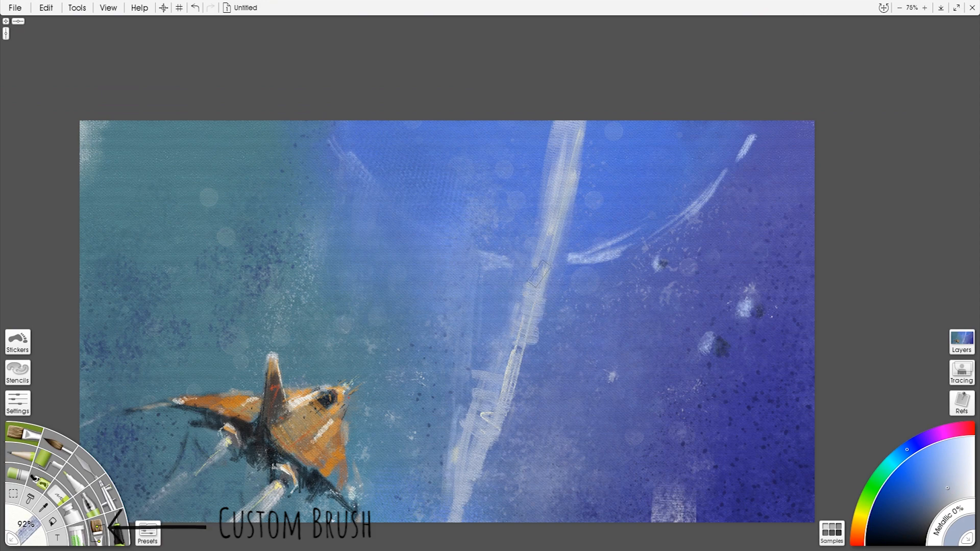
- Repaint the diagonal beam with a long pale stroke and blend its lower half outward with sampled blue tones
{"action": "mouse_move", "coordinate": [584, 110]}
{"action": "left_mouse_down"}
{"action": "mouse_move", "coordinate": [572, 183]}
{"action": "mouse_move", "coordinate": [487, 449]}
{"action": "mouse_move", "coordinate": [493, 286]}
{"action": "mouse_move", "coordinate": [472, 506]}
{"action": "mouse_move", "coordinate": [459, 521]}
{"action": "left_mouse_up"}
{"action": "left_click", "coordinate": [482, 312], "text": "alt"}
{"action": "left_click_drag", "start_coordinate": [490, 271], "coordinate": [475, 405]}
{"action": "left_click_drag", "start_coordinate": [502, 296], "coordinate": [496, 385]}
{"action": "left_click", "coordinate": [510, 301], "text": "alt"}
{"action": "left_click_drag", "start_coordinate": [514, 265], "coordinate": [496, 424]}
{"action": "left_click", "coordinate": [540, 273], "text": "alt"}
{"action": "left_click_drag", "start_coordinate": [498, 368], "coordinate": [482, 459]}
- Broaden the beam's lower part with near-white and sampled blue strokes and smooth it with the palette knife
{"action": "left_click", "coordinate": [967, 458]}
{"action": "left_click_drag", "start_coordinate": [496, 321], "coordinate": [492, 439]}
{"action": "left_click_drag", "start_coordinate": [513, 312], "coordinate": [503, 455]}
{"action": "left_click_drag", "start_coordinate": [516, 393], "coordinate": [492, 520]}
{"action": "left_click_drag", "start_coordinate": [498, 262], "coordinate": [482, 342]}
{"action": "left_click", "coordinate": [475, 288], "text": "alt"}
{"action": "left_click_drag", "start_coordinate": [495, 301], "coordinate": [474, 421]}
{"action": "key", "text": "k"}
{"action": "mouse_move", "coordinate": [531, 204]}
{"action": "left_mouse_down"}
{"action": "mouse_move", "coordinate": [462, 393]}
{"action": "mouse_move", "coordinate": [512, 340]}
{"action": "left_mouse_up"}
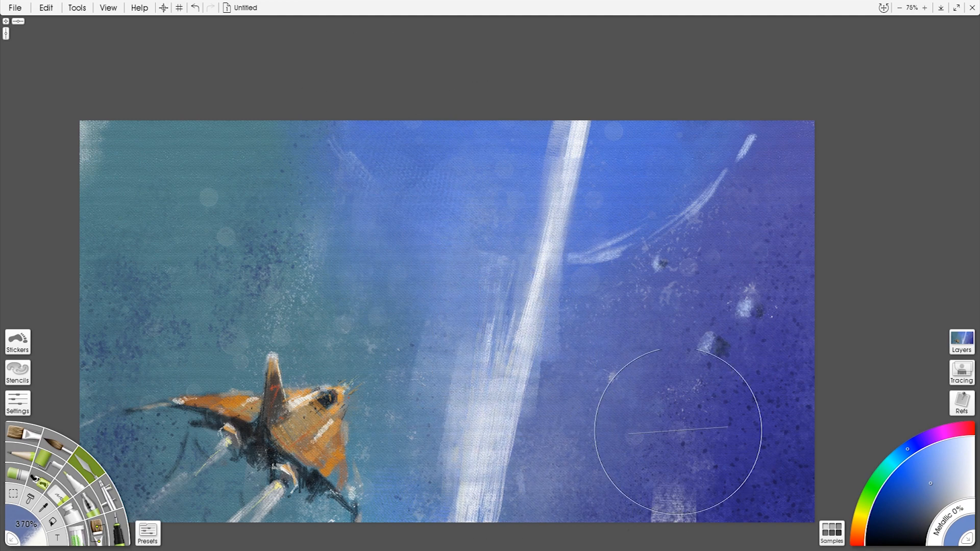
- Paint over the planet's pale outline with the oil brush in sampled blue to define its lower edge
{"action": "key", "text": "b"}
{"action": "left_click", "coordinate": [587, 230], "text": "alt"}
{"action": "left_click_drag", "start_coordinate": [570, 252], "coordinate": [647, 213]}
{"action": "mouse_move", "coordinate": [577, 244]}
{"action": "left_mouse_down"}
{"action": "mouse_move", "coordinate": [429, 228]}
{"action": "mouse_move", "coordinate": [490, 220]}
{"action": "mouse_move", "coordinate": [526, 253]}
{"action": "left_mouse_up"}
{"action": "mouse_move", "coordinate": [376, 173]}
{"action": "left_mouse_down"}
{"action": "mouse_move", "coordinate": [580, 220]}
{"action": "mouse_move", "coordinate": [617, 238]}
{"action": "mouse_move", "coordinate": [456, 232]}
{"action": "left_mouse_up"}
- Shade the planet's lower rim with short darker blue strokes on both sides of the beam
{"action": "left_click", "coordinate": [911, 496]}
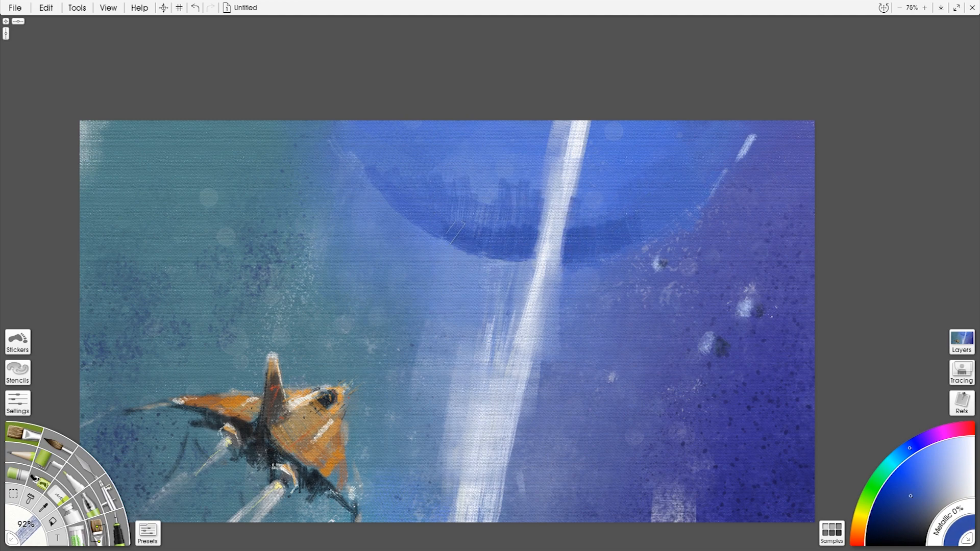
{"action": "left_click_drag", "start_coordinate": [574, 258], "coordinate": [707, 176]}
{"action": "left_click_drag", "start_coordinate": [575, 222], "coordinate": [608, 199]}
{"action": "left_click_drag", "start_coordinate": [613, 209], "coordinate": [735, 143]}
{"action": "left_click_drag", "start_coordinate": [749, 136], "coordinate": [739, 178]}
{"action": "left_click_drag", "start_coordinate": [345, 127], "coordinate": [376, 194]}
{"action": "mouse_move", "coordinate": [368, 204]}
{"action": "left_mouse_down"}
{"action": "mouse_move", "coordinate": [319, 141]}
{"action": "mouse_move", "coordinate": [357, 180]}
{"action": "left_mouse_up"}
- Blend the planet's shaded rim and the surrounding background with the palette knife
{"action": "left_click", "coordinate": [87, 467]}
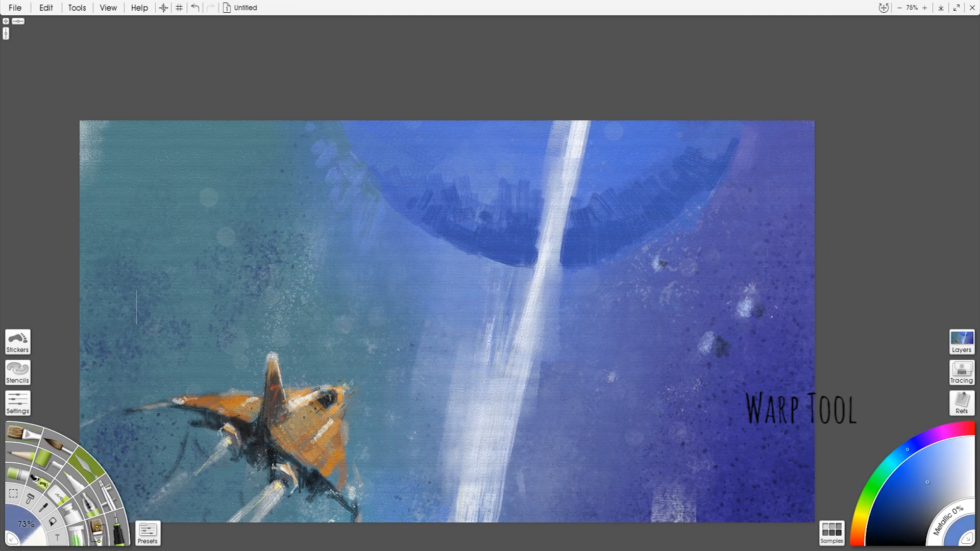
{"action": "left_click_drag", "start_coordinate": [442, 183], "coordinate": [530, 219]}
{"action": "left_click_drag", "start_coordinate": [600, 197], "coordinate": [590, 215]}
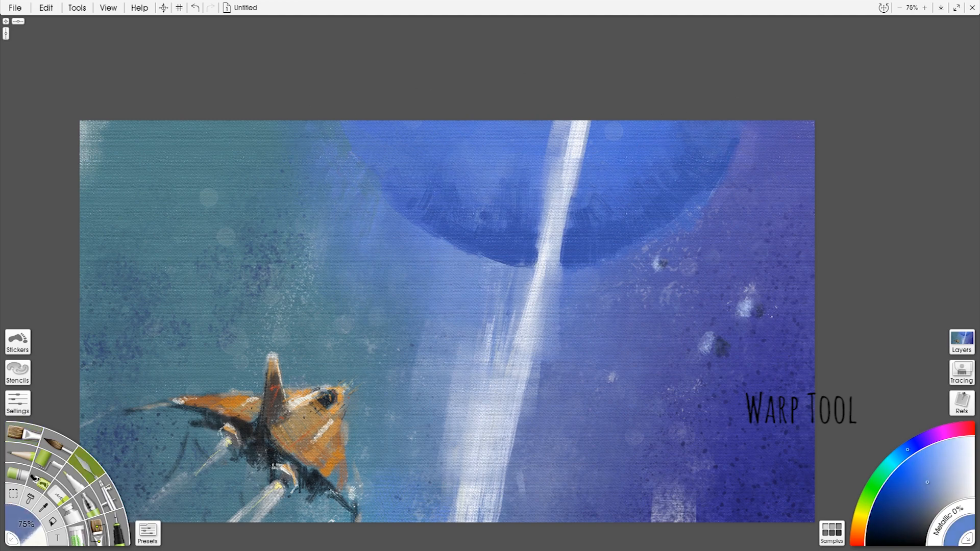
{"action": "left_click_drag", "start_coordinate": [674, 141], "coordinate": [707, 189]}
{"action": "left_click_drag", "start_coordinate": [383, 179], "coordinate": [461, 250]}
{"action": "mouse_move", "coordinate": [510, 220]}
{"action": "left_mouse_down"}
{"action": "mouse_move", "coordinate": [485, 276]}
{"action": "mouse_move", "coordinate": [505, 293]}
{"action": "left_mouse_up"}
{"action": "left_click_drag", "start_coordinate": [582, 261], "coordinate": [587, 286]}
{"action": "left_click_drag", "start_coordinate": [469, 250], "coordinate": [502, 258]}
- Open the Custom Brush presets and choose a brush from the Textures group
{"action": "left_click", "coordinate": [40, 482]}
{"action": "left_click", "coordinate": [145, 533]}
{"action": "left_click", "coordinate": [76, 171]}
{"action": "left_click", "coordinate": [76, 109]}
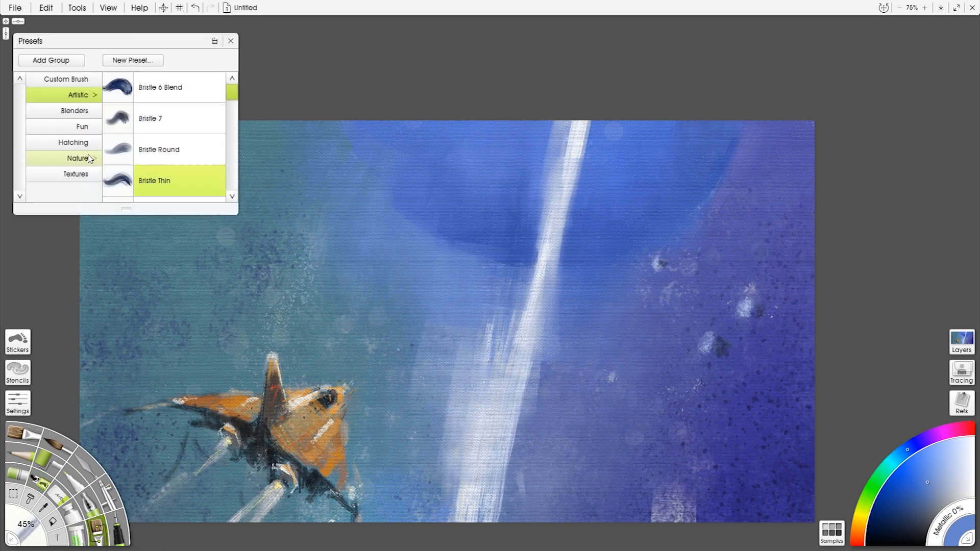
{"action": "left_click", "coordinate": [76, 174]}
{"action": "left_click", "coordinate": [153, 151]}
- Darken the colour, enlarge the brush to 218% and scatter Particles Snow 2 specks around the planet in sampled tones
{"action": "left_click", "coordinate": [912, 505]}
{"action": "left_click", "coordinate": [912, 516]}
{"action": "left_click_drag", "start_coordinate": [26, 524], "coordinate": [66, 524]}
{"action": "left_click_drag", "start_coordinate": [233, 108], "coordinate": [234, 158]}
{"action": "left_click", "coordinate": [169, 185]}
{"action": "left_click", "coordinate": [612, 260], "text": "alt"}
{"action": "left_click", "coordinate": [733, 183], "text": "alt"}
{"action": "left_click", "coordinate": [335, 219], "text": "alt"}
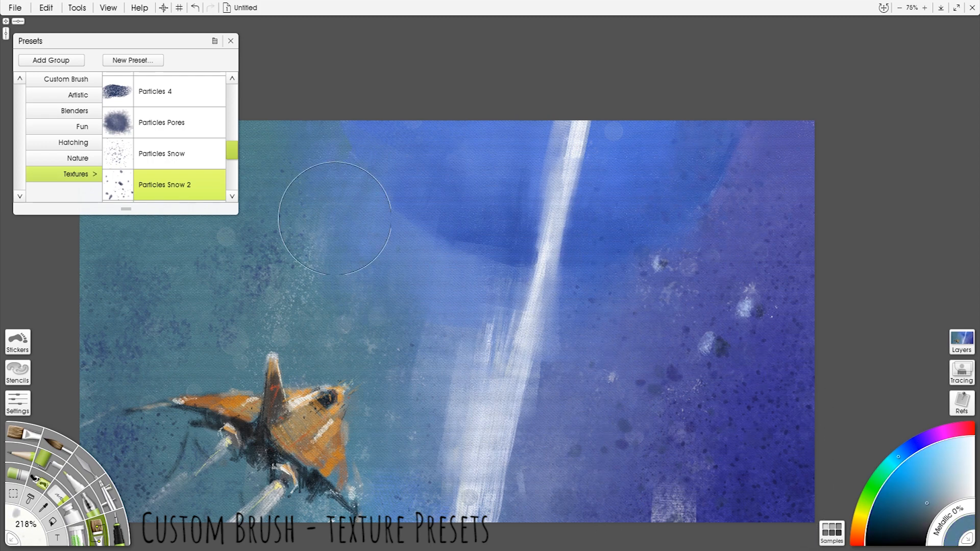
- Scatter finer Particles Snow specks over the background beyond the beam in sampled blues, with a smaller brush
{"action": "left_click", "coordinate": [169, 153]}
{"action": "left_click", "coordinate": [645, 295], "text": "alt"}
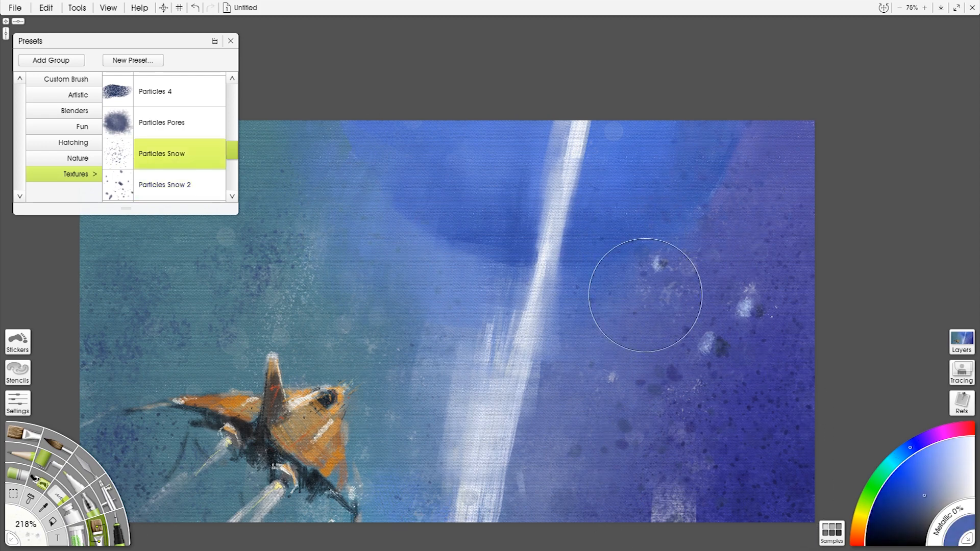
{"action": "left_click", "coordinate": [637, 393], "text": "alt"}
{"action": "mouse_move", "coordinate": [625, 507]}
{"action": "left_mouse_down"}
{"action": "mouse_move", "coordinate": [648, 508]}
{"action": "mouse_move", "coordinate": [566, 432]}
{"action": "left_mouse_up"}
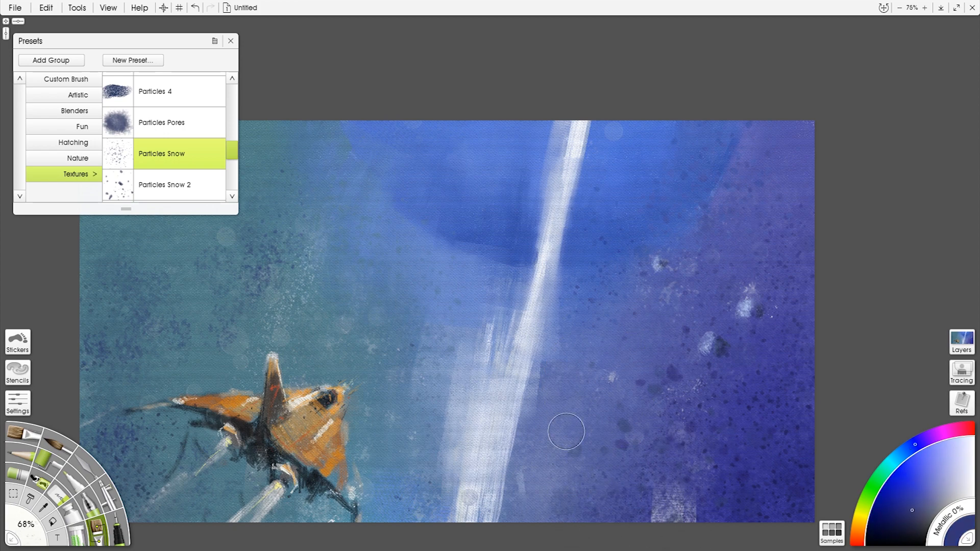
- Roughen the beam's edges with Particles Snow speckles in sampled white and blue tones
{"action": "left_click", "coordinate": [572, 181], "text": "alt"}
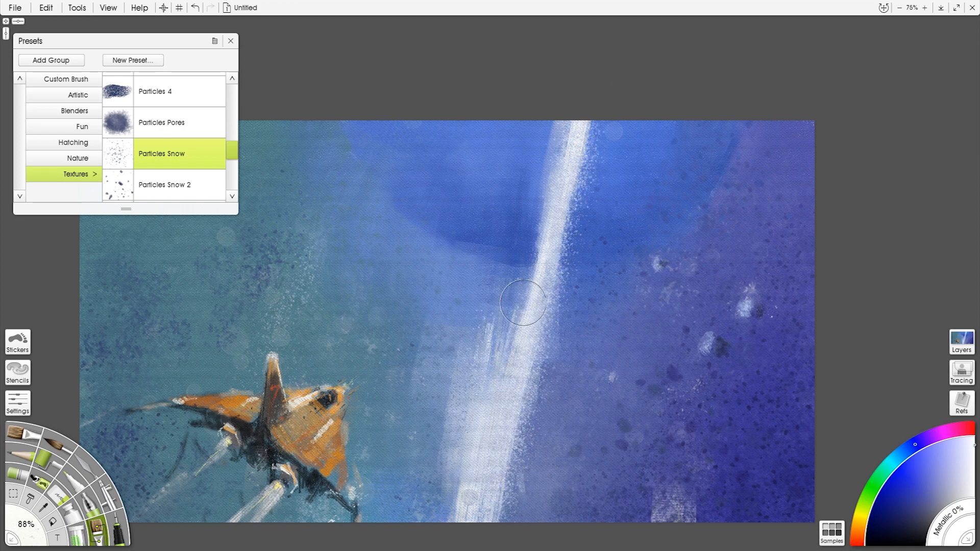
{"action": "left_click", "coordinate": [466, 285], "text": "alt"}
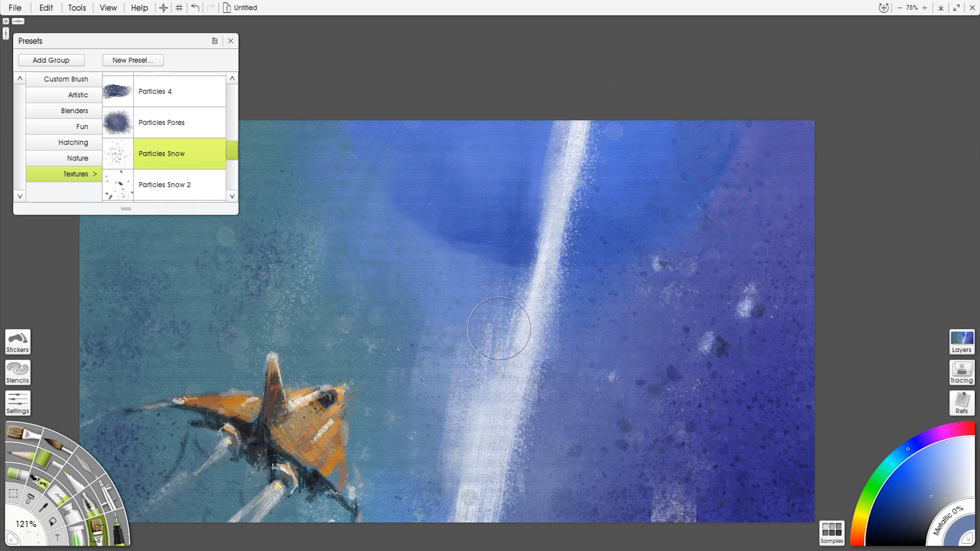
{"action": "left_click", "coordinate": [502, 386], "text": "alt"}
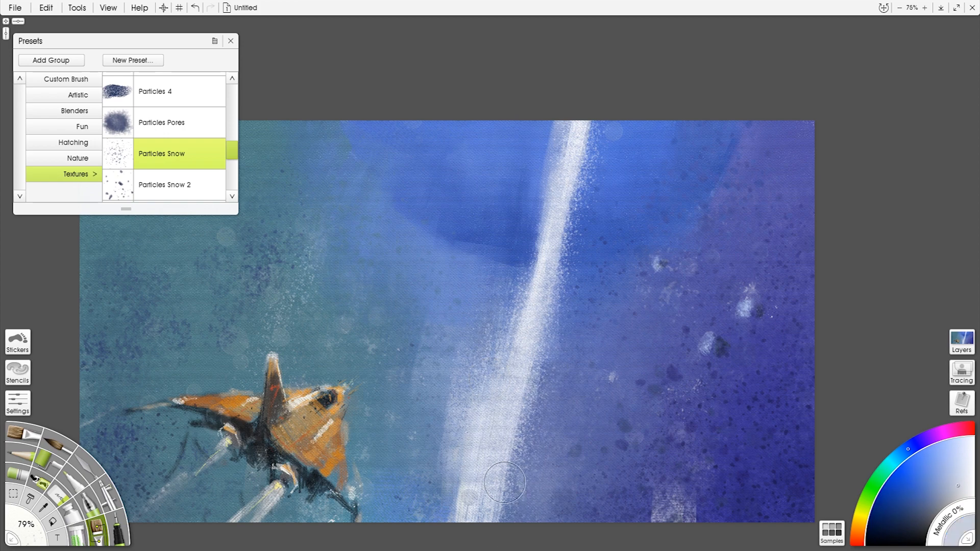
- Try a palette knife preset on the beam's upper part and undo the stroke
{"action": "left_click", "coordinate": [88, 466]}
{"action": "left_click", "coordinate": [148, 181]}
{"action": "left_click_drag", "start_coordinate": [561, 135], "coordinate": [543, 192]}
{"action": "key", "text": "ctrl+z"}
- Soften the beam's upper edge using the Tiny Frost palette knife preset
{"action": "left_click_drag", "start_coordinate": [233, 102], "coordinate": [237, 183]}
{"action": "left_click", "coordinate": [169, 87]}
{"action": "left_click", "coordinate": [164, 186]}
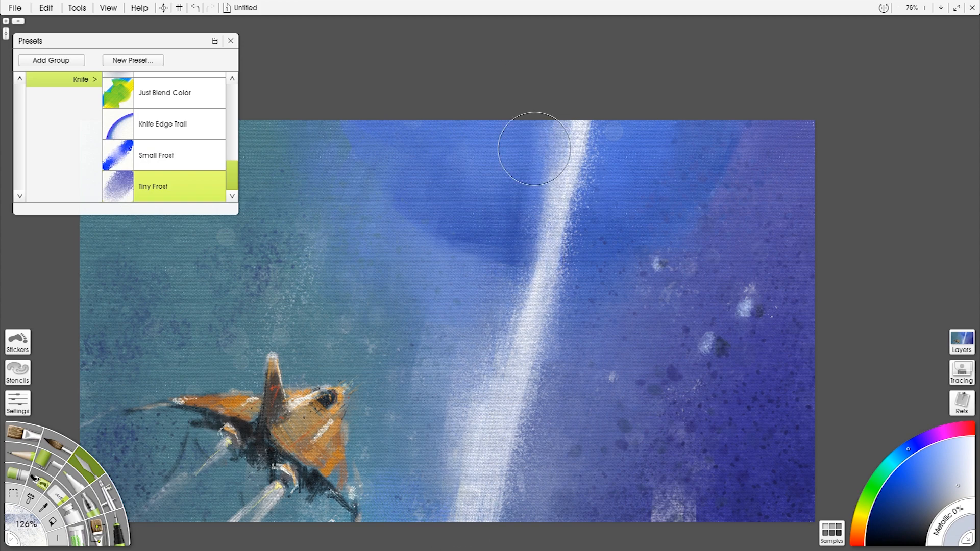
- Bend the beam into a slight curve with the Warp tool at 252% size
{"action": "left_click", "coordinate": [15, 7]}
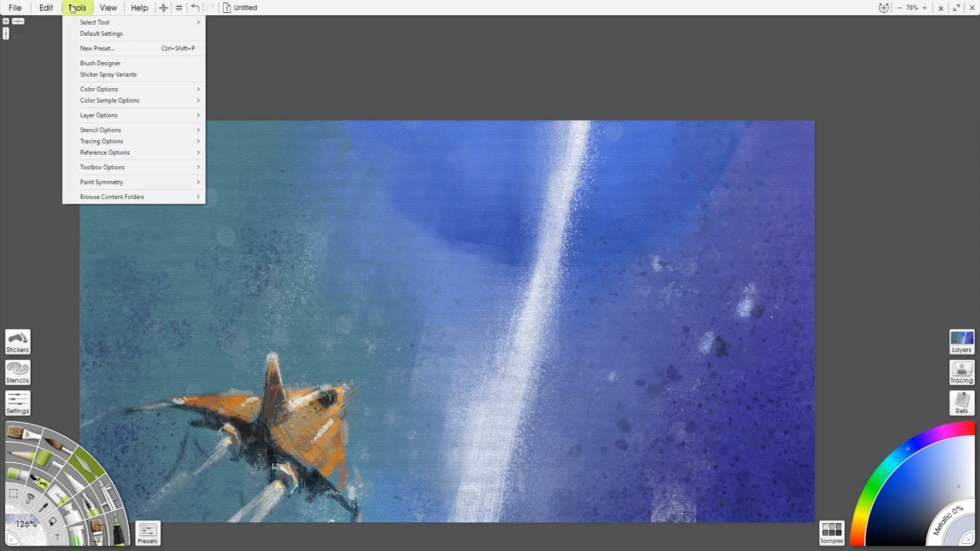
{"action": "mouse_move", "coordinate": [46, 7]}
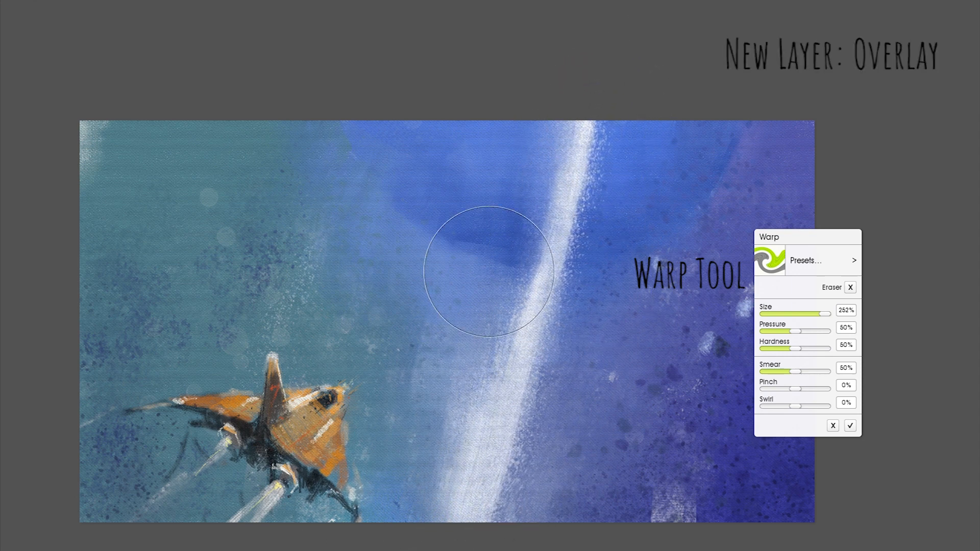
{"action": "left_click_drag", "start_coordinate": [802, 393], "coordinate": [792, 391]}
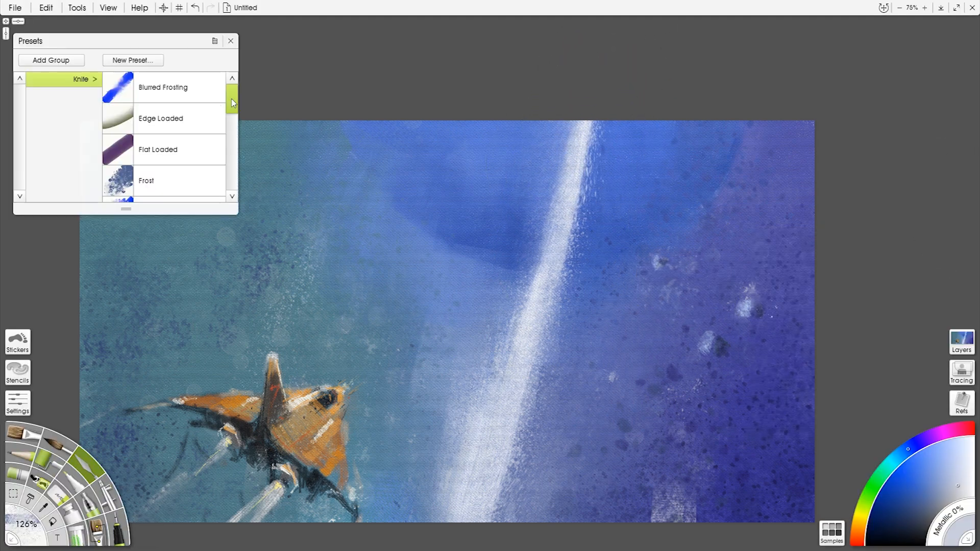
- Smear the beam's edge beside the planet with the Edge Loaded palette knife preset
{"action": "left_click", "coordinate": [161, 119]}
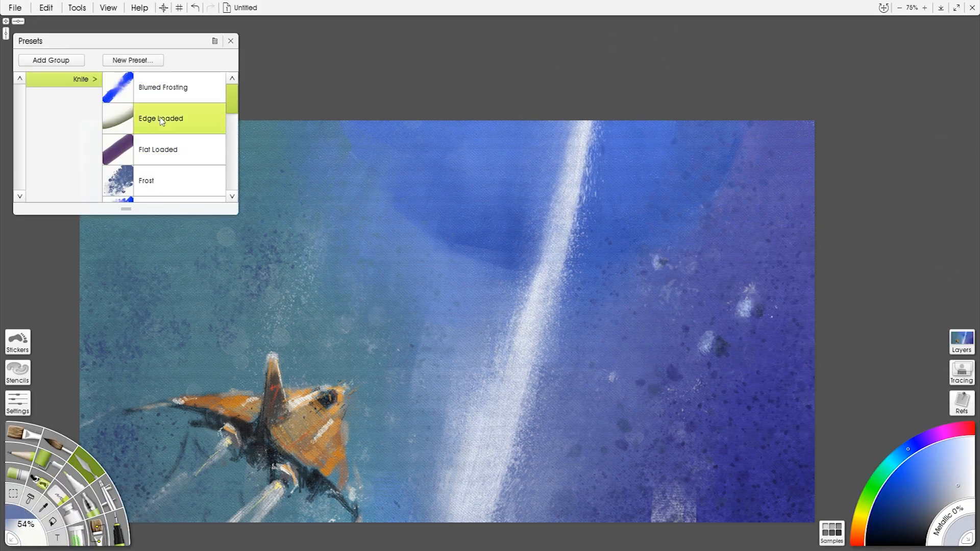
{"action": "left_click_drag", "start_coordinate": [509, 241], "coordinate": [531, 241]}
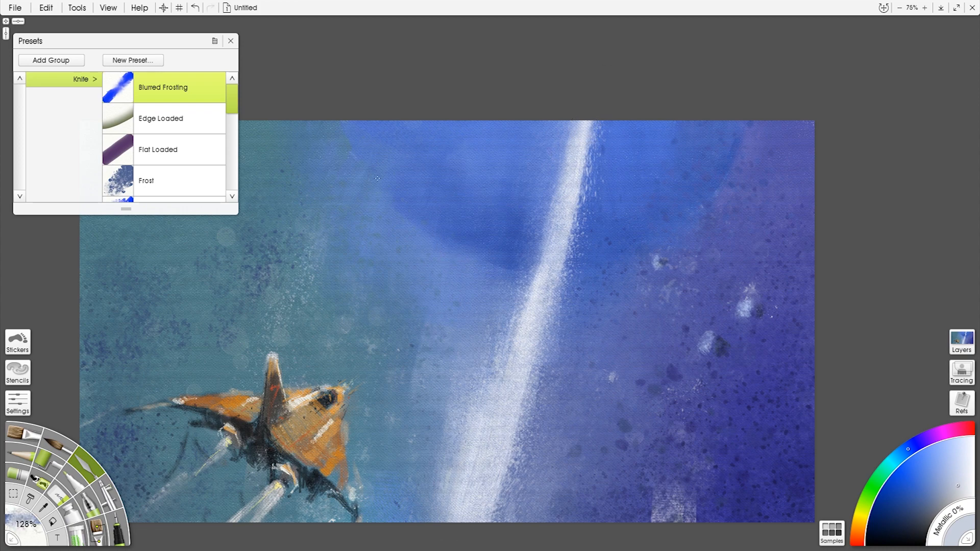
- Try airbrush presets, including the light, with streaks over the background beside the beam and undo them
{"action": "left_click", "coordinate": [108, 495]}
{"action": "left_click_drag", "start_coordinate": [232, 127], "coordinate": [232, 148]}
{"action": "left_click", "coordinate": [200, 164]}
{"action": "left_click_drag", "start_coordinate": [439, 189], "coordinate": [380, 322]}
{"action": "left_click", "coordinate": [189, 186]}
{"action": "left_click_drag", "start_coordinate": [393, 218], "coordinate": [327, 382]}
{"action": "key", "text": "ctrl+z"}
{"action": "left_click_drag", "start_coordinate": [461, 259], "coordinate": [449, 292]}
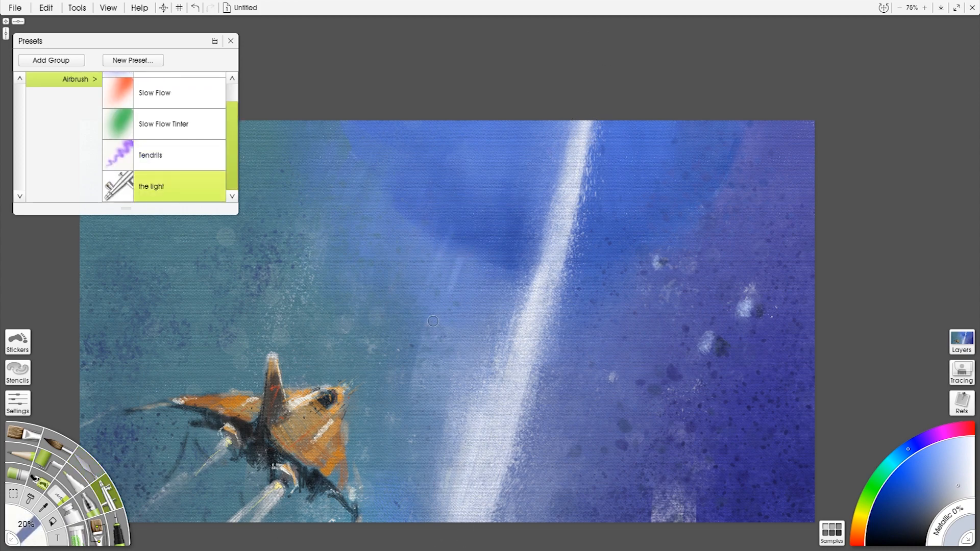
{"action": "left_click", "coordinate": [368, 500], "text": "alt"}
{"action": "left_click", "coordinate": [477, 231]}
{"action": "left_click", "coordinate": [529, 253], "text": "alt"}
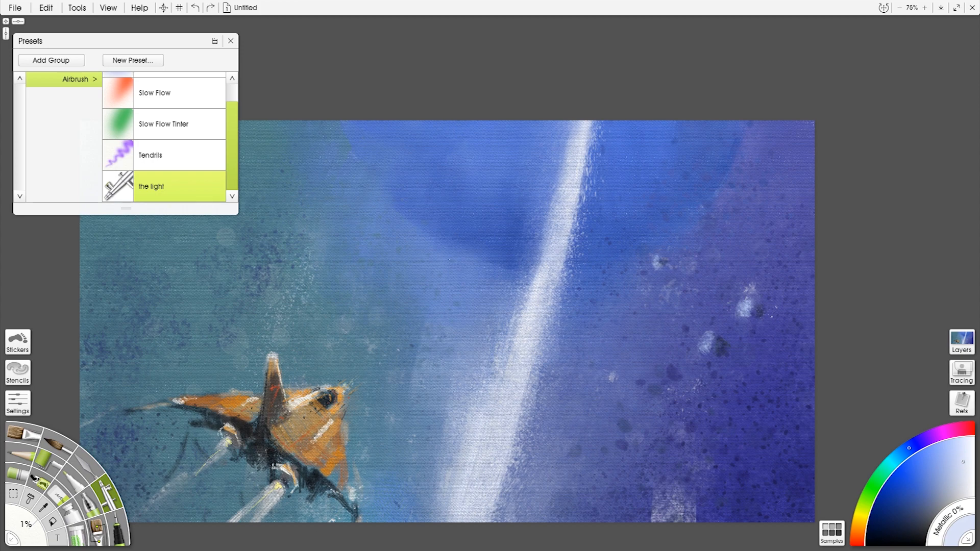
- Select the Tendrils airbrush preset with a sampled colour and undo a test stroke beside the planet
{"action": "left_click", "coordinate": [222, 409], "text": "alt"}
{"action": "left_click", "coordinate": [194, 156]}
{"action": "left_click_drag", "start_coordinate": [437, 237], "coordinate": [329, 326]}
{"action": "key", "text": "ctrl+z"}
- Set the airbrush's Drip Spread to 78% in its settings and close them
{"action": "left_click_drag", "start_coordinate": [236, 131], "coordinate": [236, 114]}
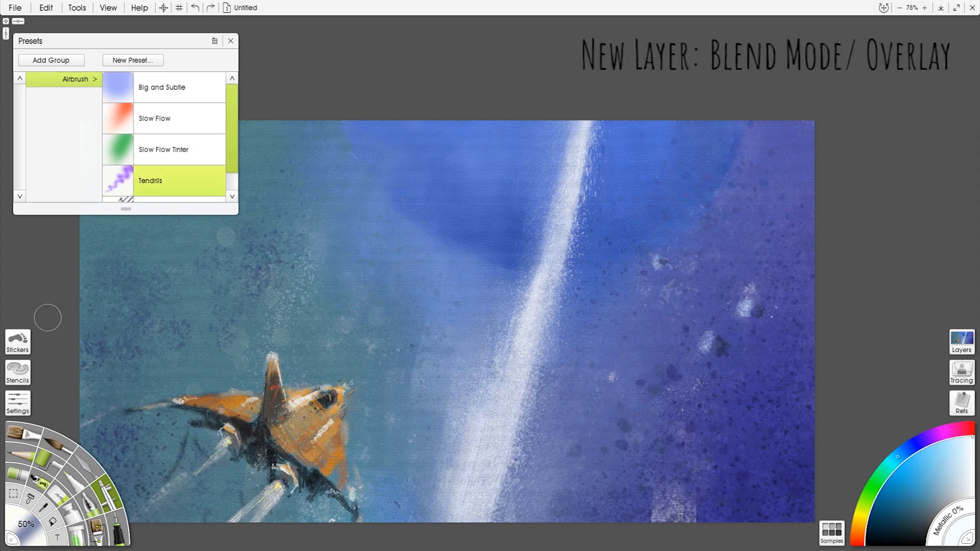
{"action": "left_click", "coordinate": [18, 403]}
{"action": "left_click_drag", "start_coordinate": [709, 436], "coordinate": [755, 435]}
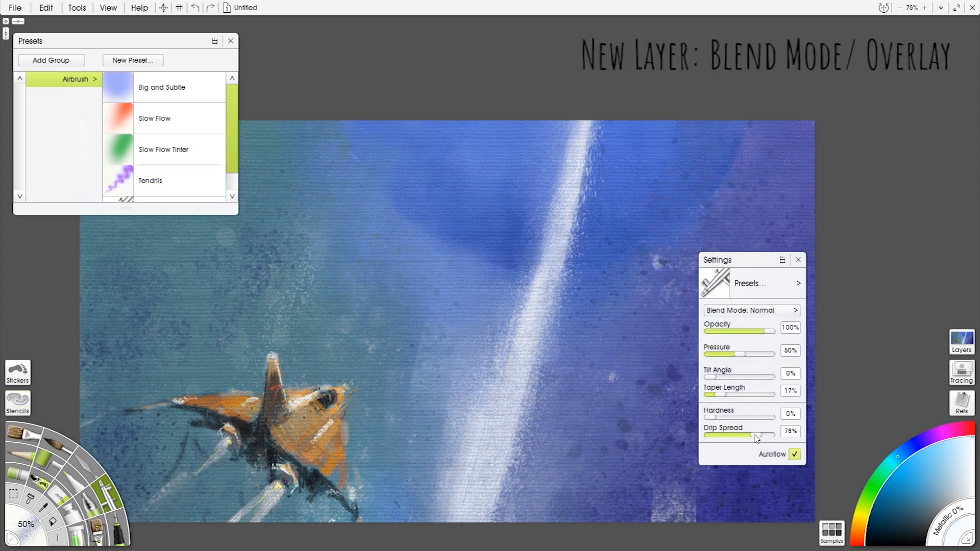
{"action": "left_click", "coordinate": [761, 333]}
{"action": "left_click", "coordinate": [798, 260]}
- Spray fine speckles along the beam and soften the planet's lower edge with sampled blue
{"action": "mouse_move", "coordinate": [494, 339]}
{"action": "left_mouse_down"}
{"action": "mouse_move", "coordinate": [509, 329]}
{"action": "mouse_move", "coordinate": [502, 360]}
{"action": "left_mouse_up"}
{"action": "left_click_drag", "start_coordinate": [455, 498], "coordinate": [547, 242]}
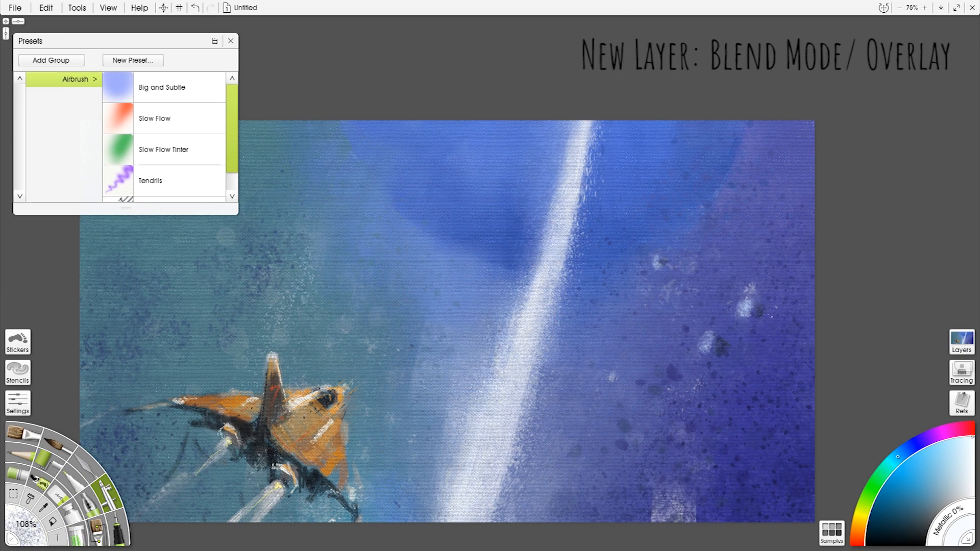
{"action": "left_click", "coordinate": [504, 389], "text": "alt"}
{"action": "left_click", "coordinate": [438, 238], "text": "alt"}
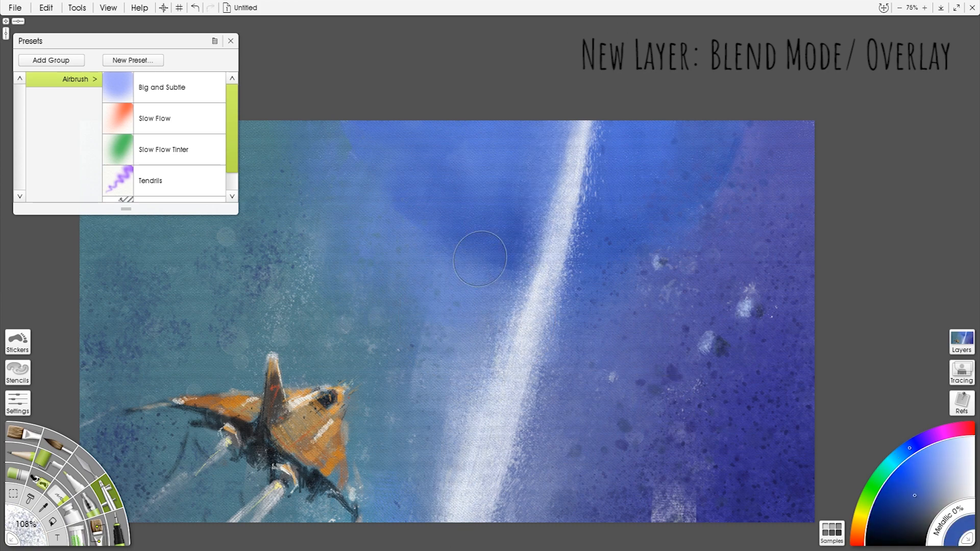
- Shape the largest asteroid with the oil brush, using grey midtones, a near-black shadow and a pale highlight
{"action": "left_click", "coordinate": [23, 434]}
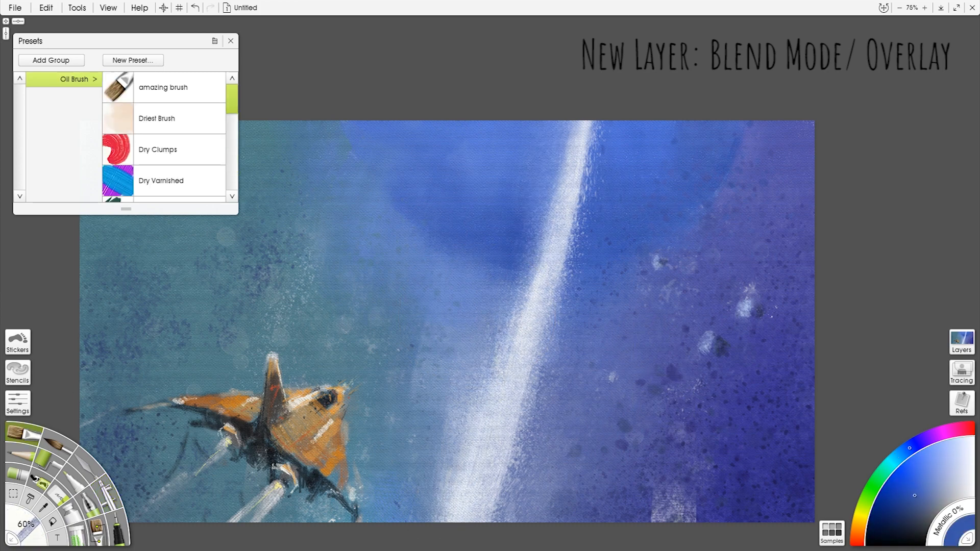
{"action": "left_click", "coordinate": [860, 524]}
{"action": "left_click", "coordinate": [933, 514]}
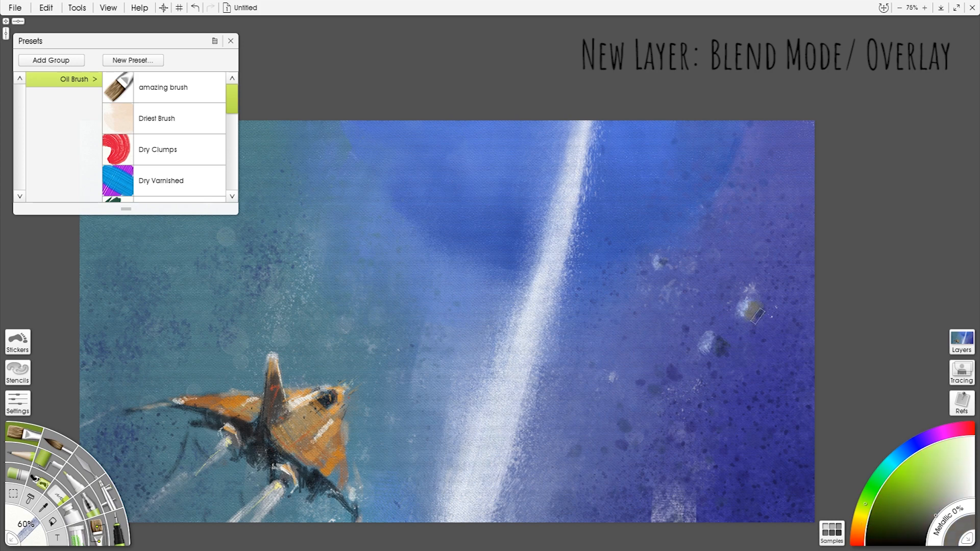
{"action": "left_click", "coordinate": [914, 447]}
{"action": "left_click", "coordinate": [759, 309], "text": "alt"}
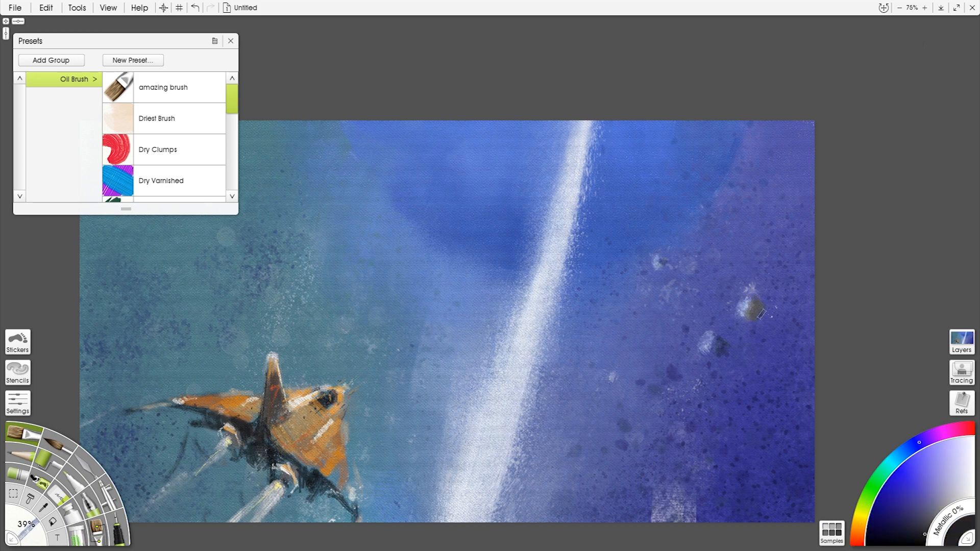
{"action": "left_click", "coordinate": [956, 496]}
{"action": "left_click_drag", "start_coordinate": [746, 301], "coordinate": [743, 308]}
{"action": "left_click", "coordinate": [900, 455]}
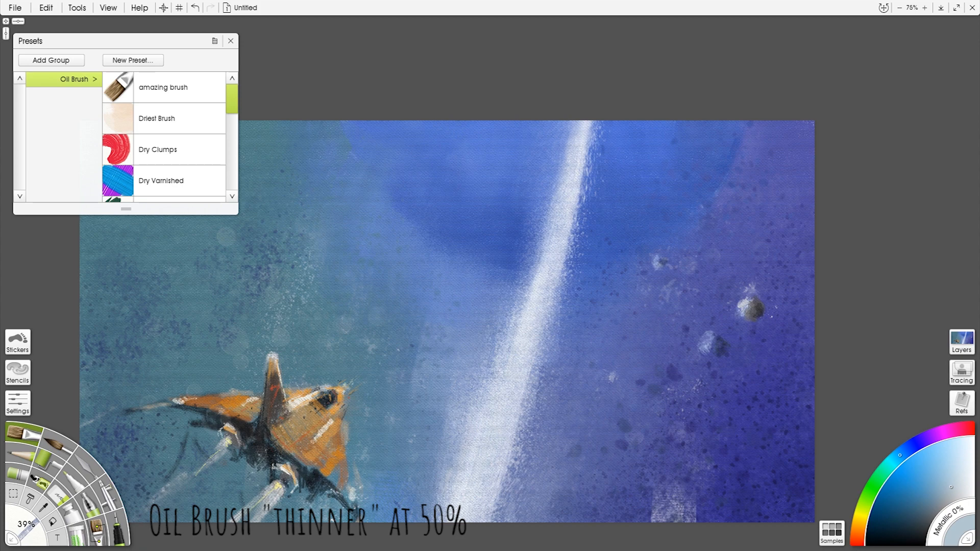
- Shade the two smaller asteroids with sampled dark and pale tones
{"action": "left_click", "coordinate": [722, 348], "text": "alt"}
{"action": "left_click_drag", "start_coordinate": [712, 347], "coordinate": [714, 356]}
{"action": "left_click", "coordinate": [707, 341], "text": "alt"}
{"action": "left_click", "coordinate": [665, 263], "text": "alt"}
{"action": "left_click_drag", "start_coordinate": [660, 259], "coordinate": [666, 265]}
{"action": "left_click", "coordinate": [772, 334], "text": "alt"}
{"action": "left_click", "coordinate": [760, 310], "text": "alt"}
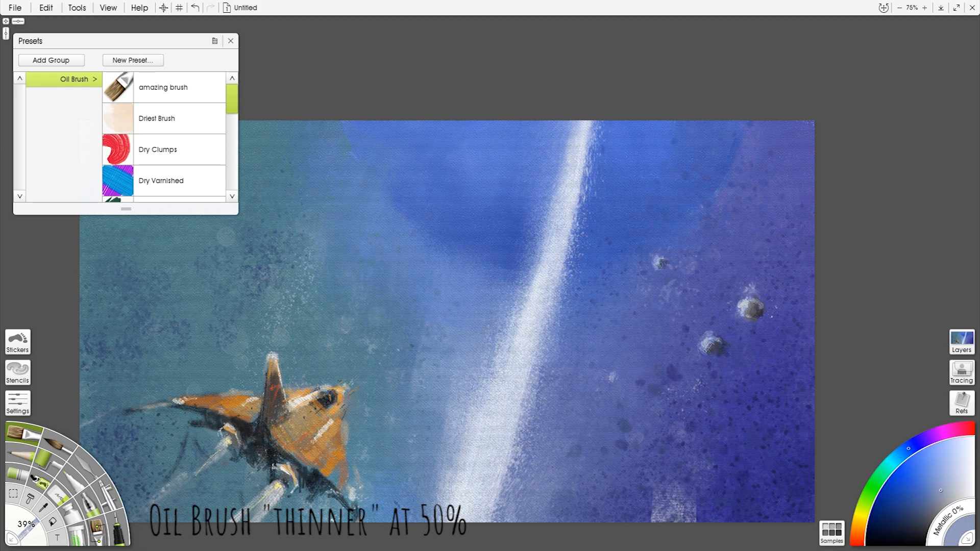
- Refine the largest asteroid's lit side and underside with sampled tones and touch up the smaller ones' edges
{"action": "left_click", "coordinate": [755, 311], "text": "alt"}
{"action": "left_click_drag", "start_coordinate": [744, 302], "coordinate": [742, 311]}
{"action": "left_click", "coordinate": [721, 345], "text": "alt"}
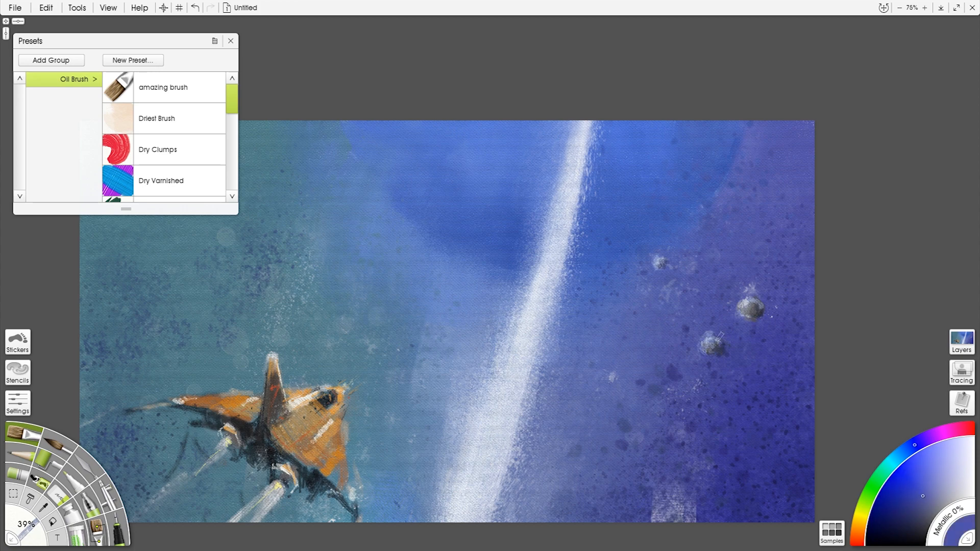
{"action": "left_click", "coordinate": [654, 261], "text": "alt"}
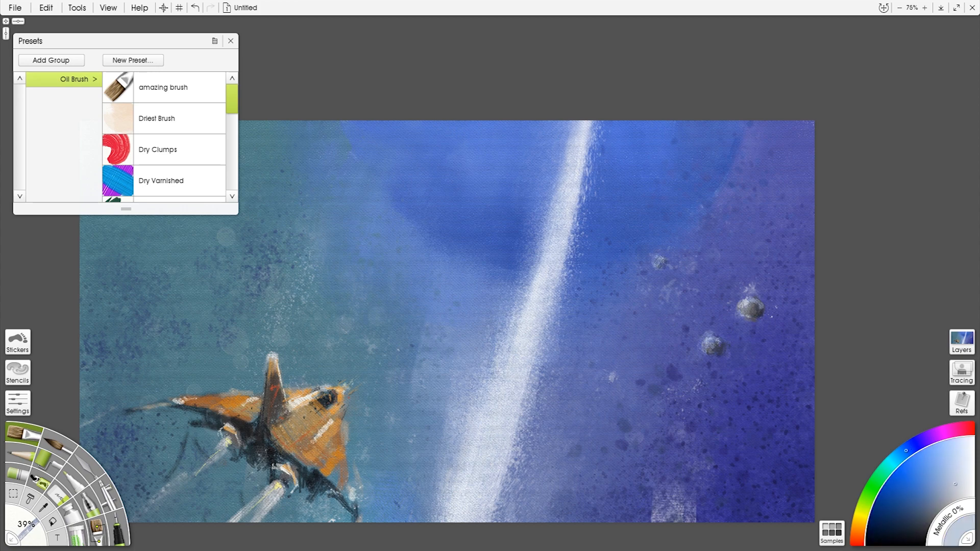
{"action": "left_click", "coordinate": [753, 302], "text": "alt"}
{"action": "left_click", "coordinate": [755, 298], "text": "alt"}
{"action": "left_click", "coordinate": [756, 324], "text": "alt"}
{"action": "left_click_drag", "start_coordinate": [745, 317], "coordinate": [756, 321]}
- Clean up the lower asteroid's shading and outline with sampled dark and background blues
{"action": "left_click", "coordinate": [707, 353], "text": "alt"}
{"action": "left_click_drag", "start_coordinate": [709, 347], "coordinate": [712, 352]}
{"action": "left_click", "coordinate": [716, 341], "text": "alt"}
{"action": "left_click", "coordinate": [723, 335], "text": "alt"}
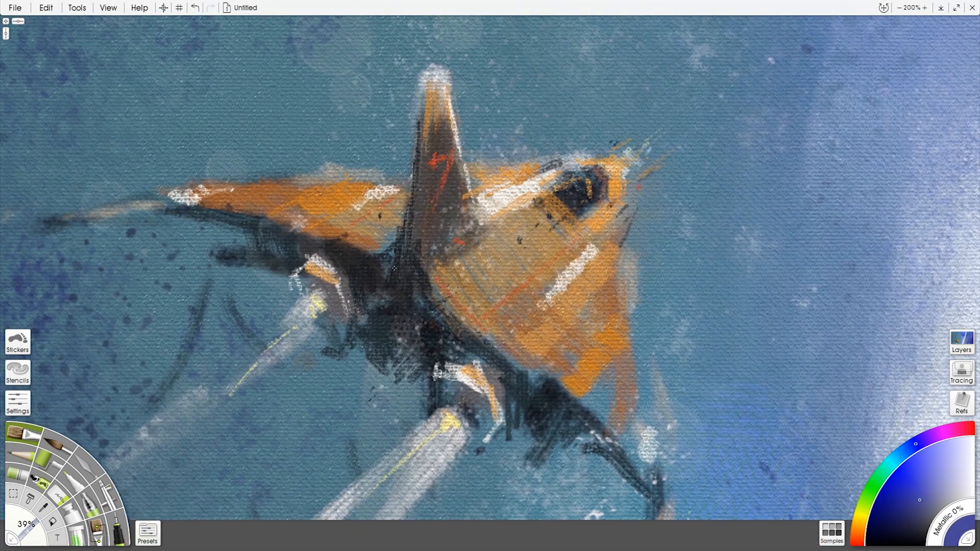
- Darken around the ship's engine nozzles and sharpen its hull and wing edges with sampled orange and background tones
{"action": "left_click_drag", "start_coordinate": [451, 382], "coordinate": [484, 428]}
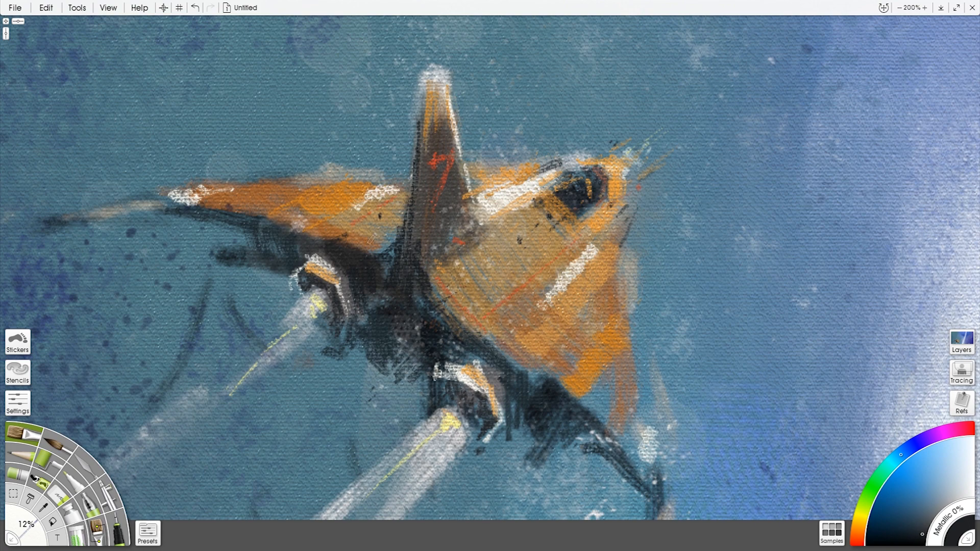
{"action": "left_click", "coordinate": [531, 237], "text": "alt"}
{"action": "left_click", "coordinate": [591, 213], "text": "alt"}
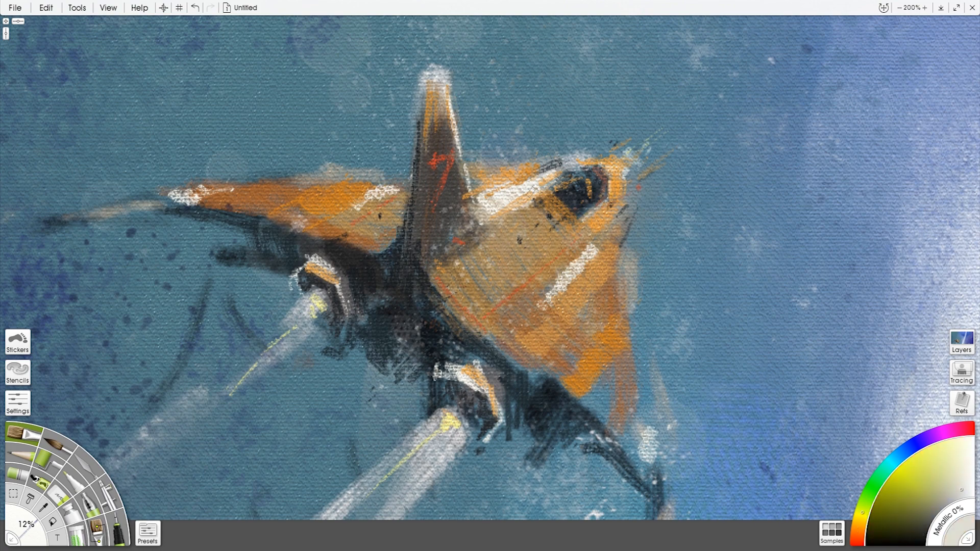
{"action": "left_click_drag", "start_coordinate": [712, 394], "coordinate": [698, 307]}
{"action": "left_click", "coordinate": [579, 256], "text": "alt"}
{"action": "mouse_move", "coordinate": [580, 327]}
{"action": "left_mouse_down"}
{"action": "mouse_move", "coordinate": [557, 223]}
{"action": "mouse_move", "coordinate": [578, 317]}
{"action": "mouse_move", "coordinate": [612, 340]}
{"action": "left_mouse_up"}
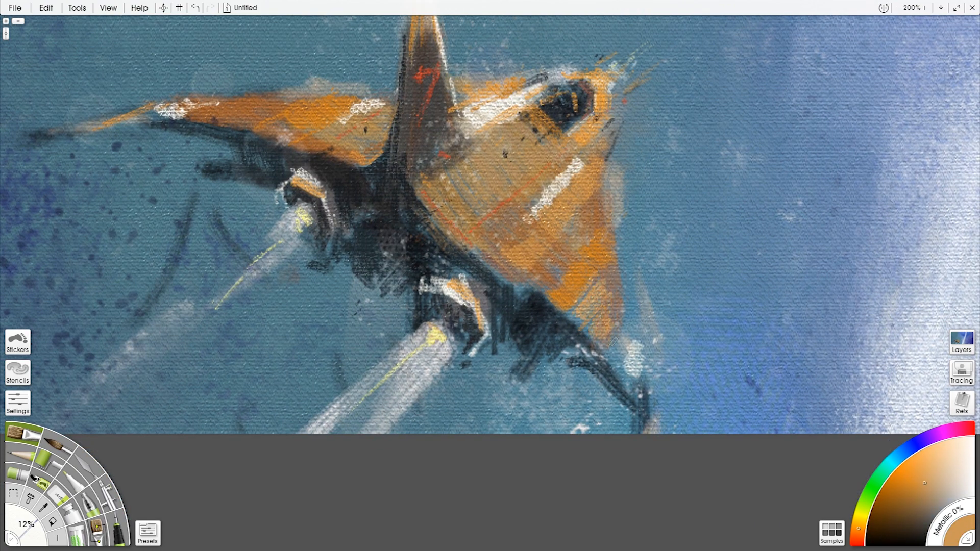
{"action": "left_click", "coordinate": [619, 188], "text": "alt"}
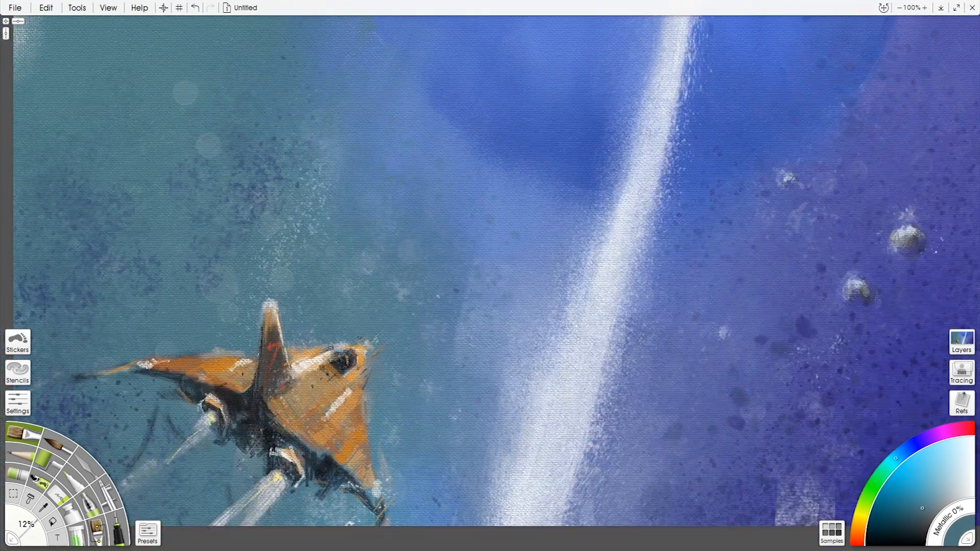
- Set the blend mode of Layer 4 to Overlay
{"action": "left_click", "coordinate": [962, 342]}
{"action": "right_click", "coordinate": [898, 95]}
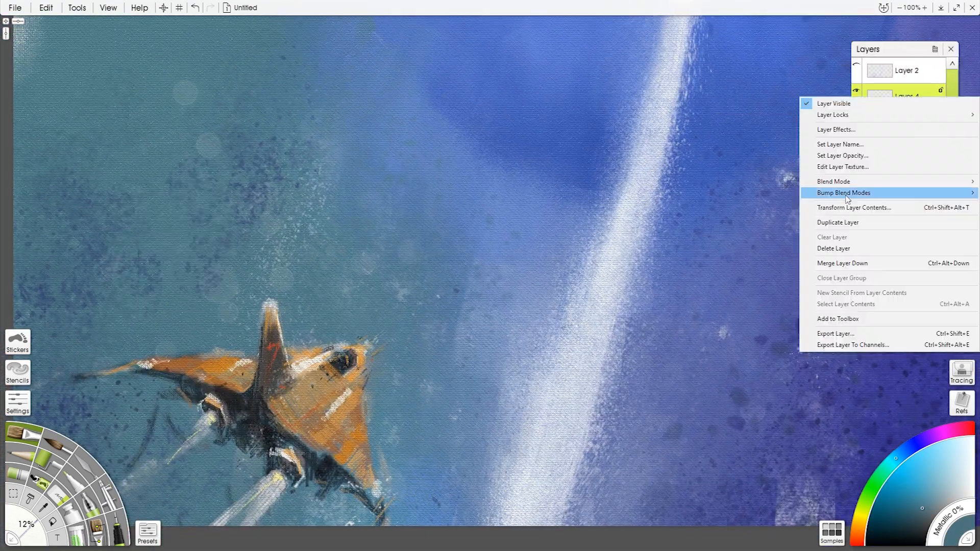
{"action": "left_click", "coordinate": [867, 104]}
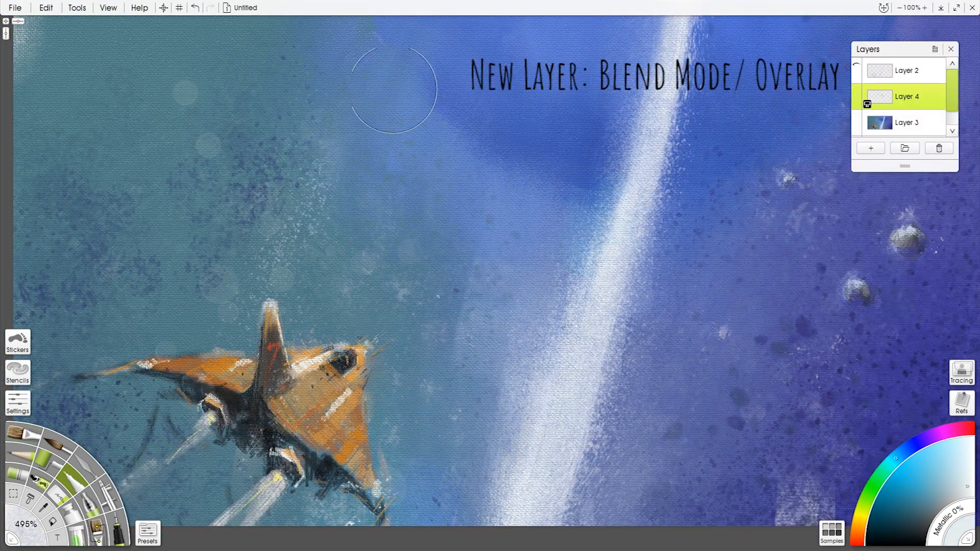
- Brighten both engine exhaust trails on Layer 4 with a pale warm yellow
{"action": "left_click_drag", "start_coordinate": [898, 461], "coordinate": [863, 510]}
{"action": "left_click", "coordinate": [961, 465]}
{"action": "left_click_drag", "start_coordinate": [204, 423], "coordinate": [146, 485]}
{"action": "left_click_drag", "start_coordinate": [275, 472], "coordinate": [240, 513]}
- Add thin pale-orange streaks at the ship's nose and touch up its edges with sampled blue and dark tones
{"action": "left_click", "coordinate": [859, 523]}
{"action": "key", "text": "ctrl+z"}
{"action": "left_click", "coordinate": [58, 444]}
{"action": "key", "text": "ctrl+z"}
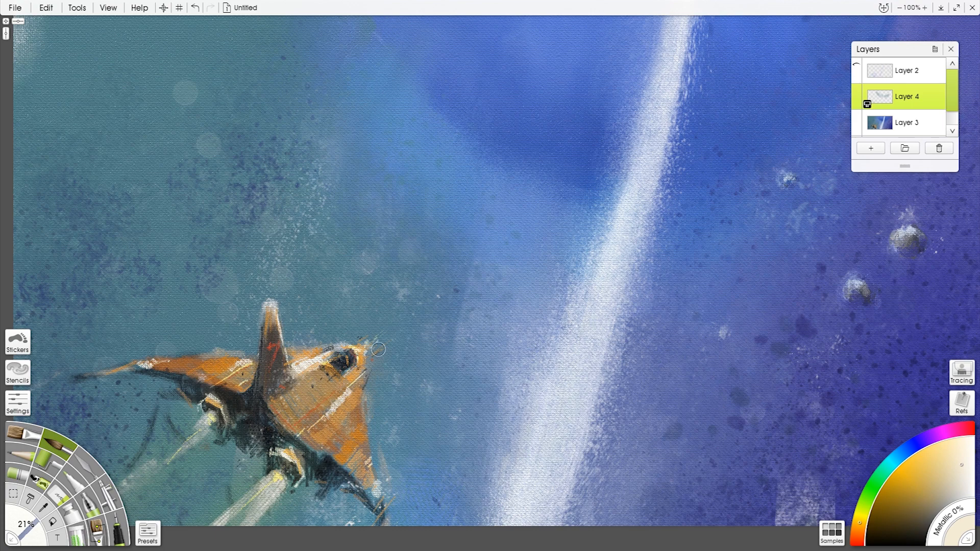
{"action": "left_click_drag", "start_coordinate": [365, 348], "coordinate": [392, 328]}
{"action": "left_click", "coordinate": [242, 406], "text": "alt"}
{"action": "left_click", "coordinate": [388, 393], "text": "alt"}
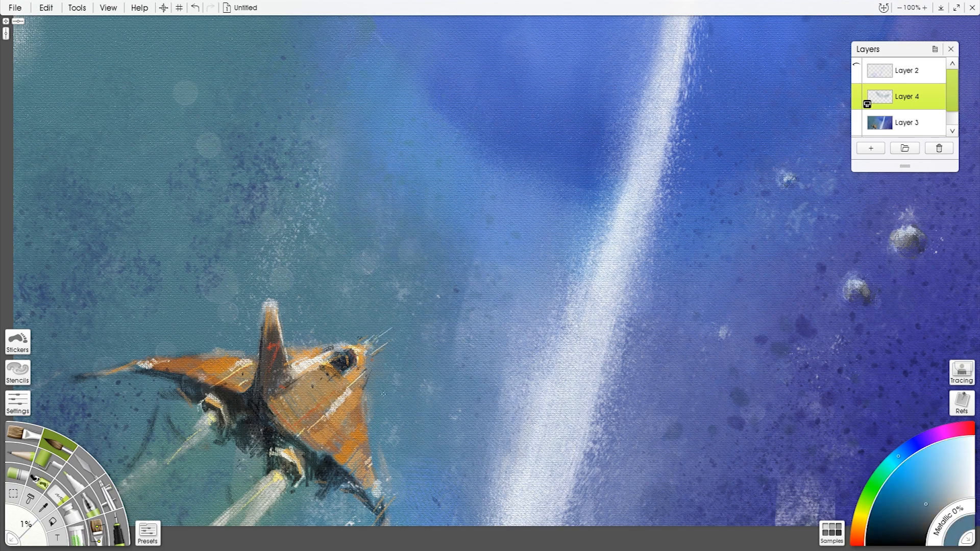
{"action": "left_click", "coordinate": [348, 365], "text": "alt"}
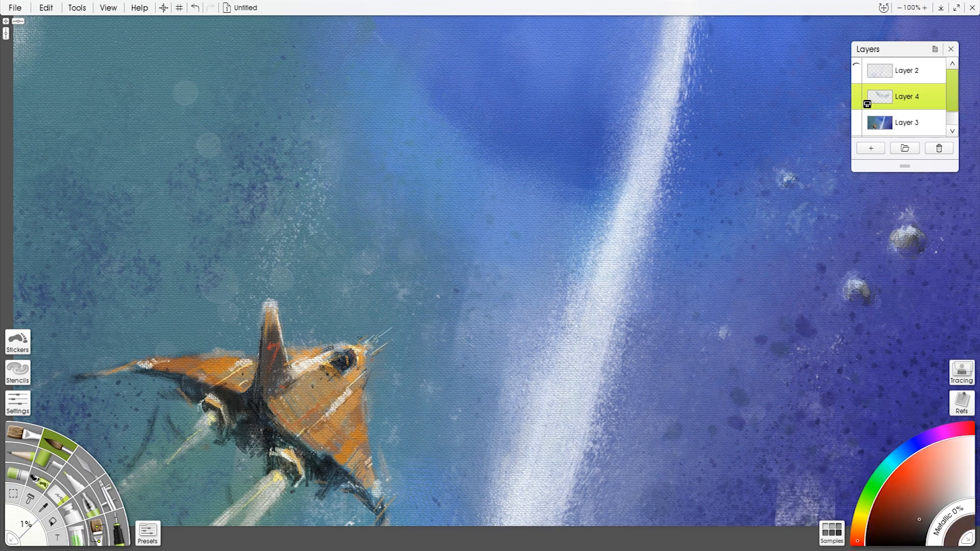
- Brighten the core of the diagonal light beam with long streaks of a pale tone sampled from it
{"action": "left_click_drag", "start_coordinate": [610, 332], "coordinate": [624, 354]}
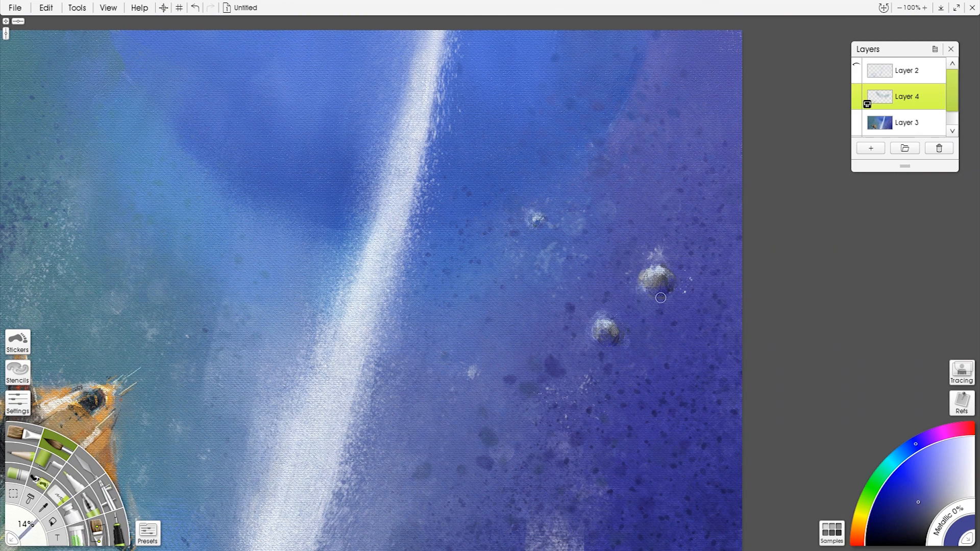
{"action": "left_click", "coordinate": [353, 315], "text": "alt"}
{"action": "mouse_move", "coordinate": [421, 100]}
{"action": "left_mouse_down"}
{"action": "mouse_move", "coordinate": [437, 47]}
{"action": "mouse_move", "coordinate": [389, 281]}
{"action": "mouse_move", "coordinate": [301, 541]}
{"action": "left_mouse_up"}
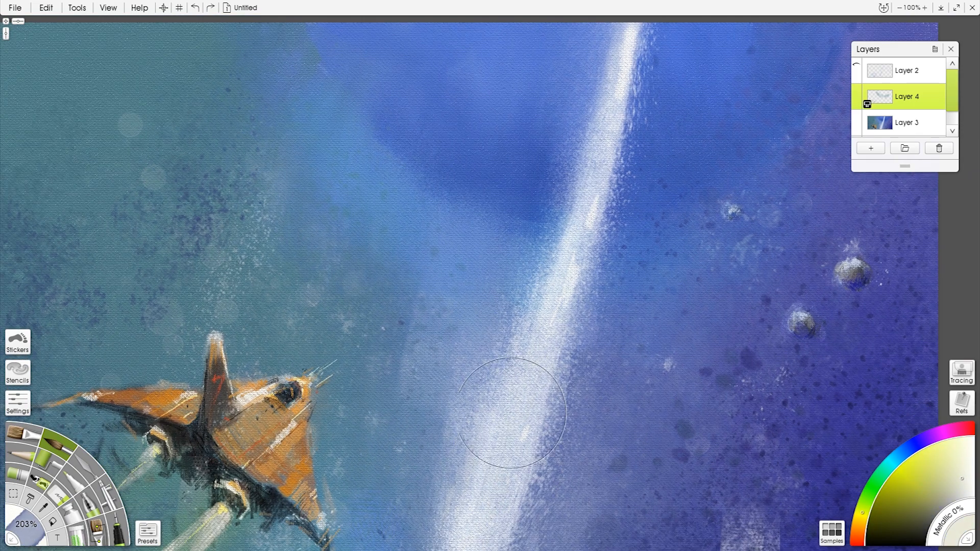
{"action": "mouse_move", "coordinate": [514, 398]}
{"action": "left_mouse_down"}
{"action": "mouse_move", "coordinate": [448, 404]}
{"action": "mouse_move", "coordinate": [587, 256]}
{"action": "left_mouse_up"}
{"action": "mouse_move", "coordinate": [559, 304]}
{"action": "left_mouse_down"}
{"action": "mouse_move", "coordinate": [442, 534]}
{"action": "mouse_move", "coordinate": [503, 378]}
{"action": "left_mouse_up"}
{"action": "left_click_drag", "start_coordinate": [632, 70], "coordinate": [602, 70]}
{"action": "left_click_drag", "start_coordinate": [625, 117], "coordinate": [640, 25]}
- Airbrush a pale yellow glow along both engine exhausts
{"action": "left_click", "coordinate": [951, 461]}
{"action": "left_click_drag", "start_coordinate": [278, 378], "coordinate": [240, 433]}
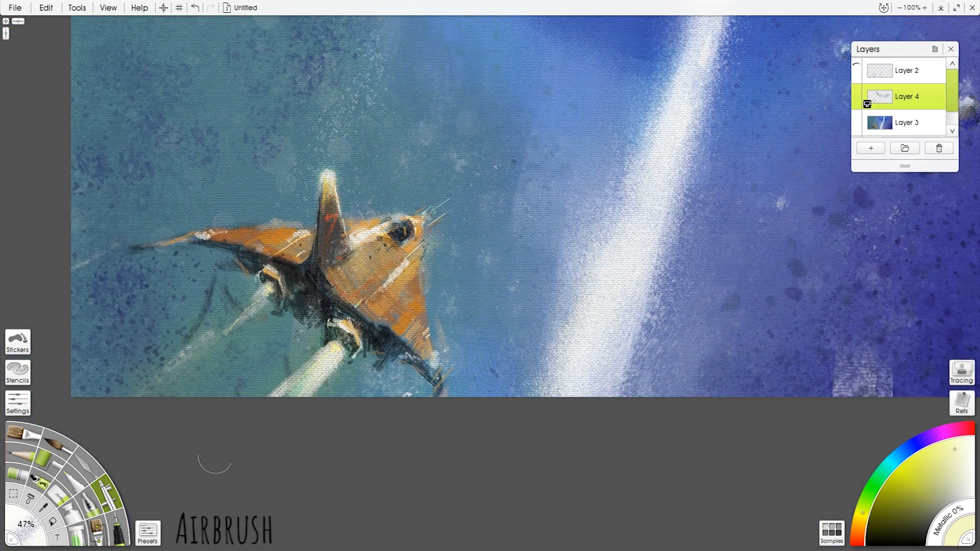
{"action": "left_click_drag", "start_coordinate": [284, 268], "coordinate": [130, 395]}
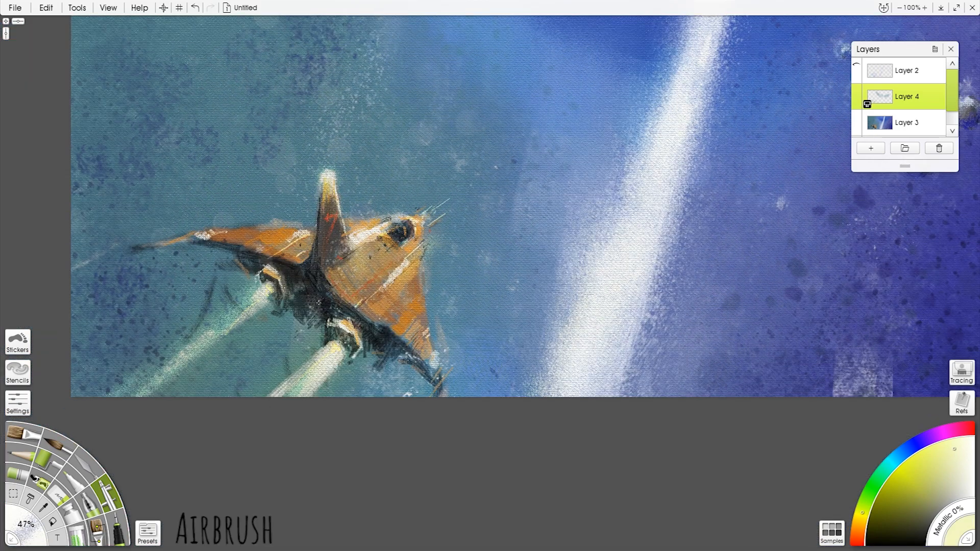
- Airbrush a very dark teal shadow along the ship's underside and around its wings
{"action": "left_click", "coordinate": [885, 470]}
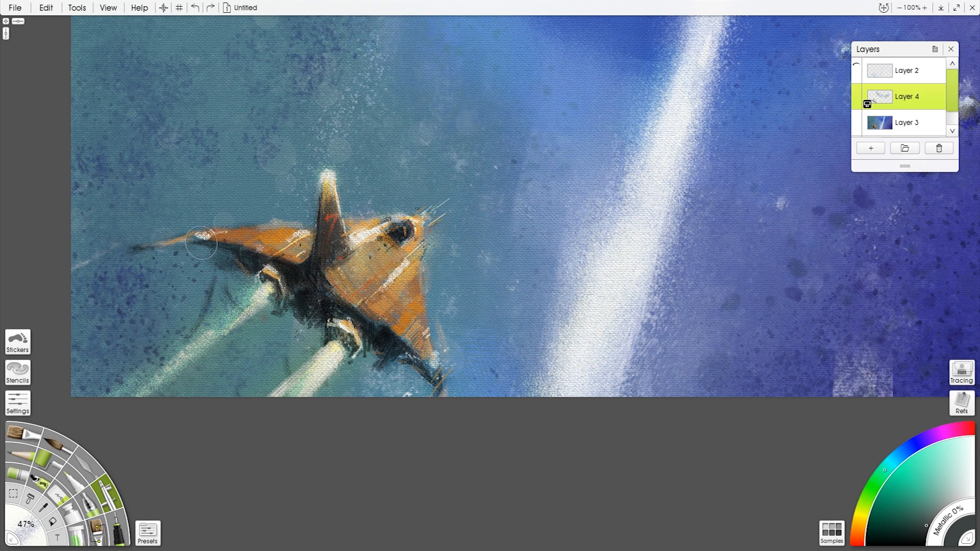
{"action": "left_click_drag", "start_coordinate": [386, 352], "coordinate": [356, 380]}
{"action": "left_click_drag", "start_coordinate": [211, 281], "coordinate": [198, 285]}
- Paint a bright orange-red marking on the ship's tail fin
{"action": "left_click", "coordinate": [858, 536]}
{"action": "left_click", "coordinate": [901, 480]}
{"action": "left_click", "coordinate": [19, 454]}
{"action": "left_click_drag", "start_coordinate": [323, 219], "coordinate": [338, 215]}
- On Layer 3, draw light-orange strokes on the ship's nose and along the engine exhaust trails
{"action": "left_click", "coordinate": [906, 123]}
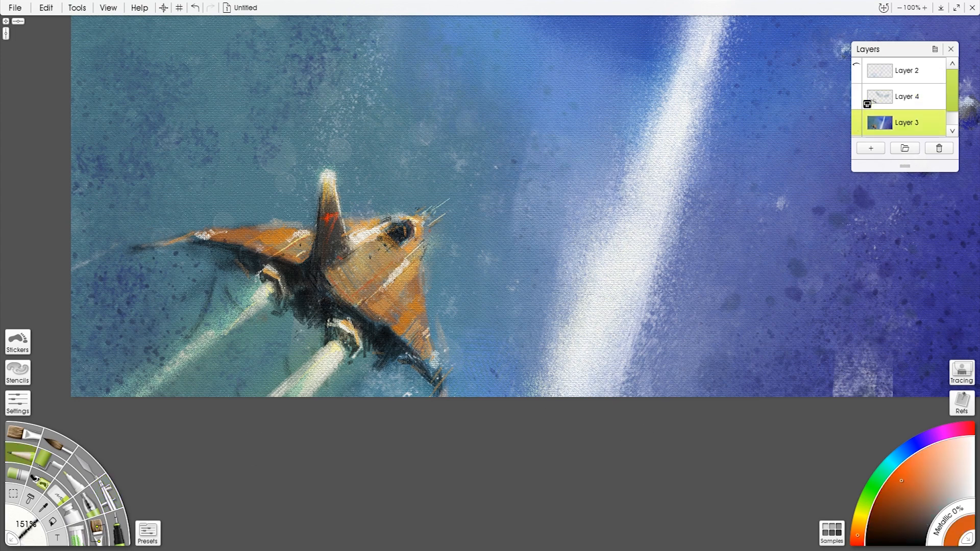
{"action": "left_click", "coordinate": [859, 525]}
{"action": "left_click", "coordinate": [920, 463]}
{"action": "left_click_drag", "start_coordinate": [423, 228], "coordinate": [439, 216]}
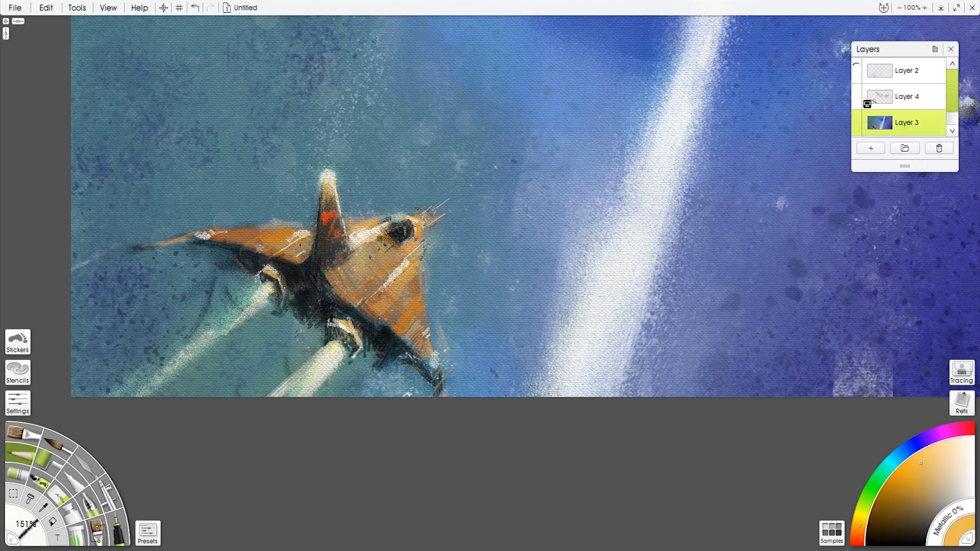
{"action": "left_click_drag", "start_coordinate": [604, 324], "coordinate": [529, 335]}
{"action": "left_click_drag", "start_coordinate": [259, 360], "coordinate": [220, 403]}
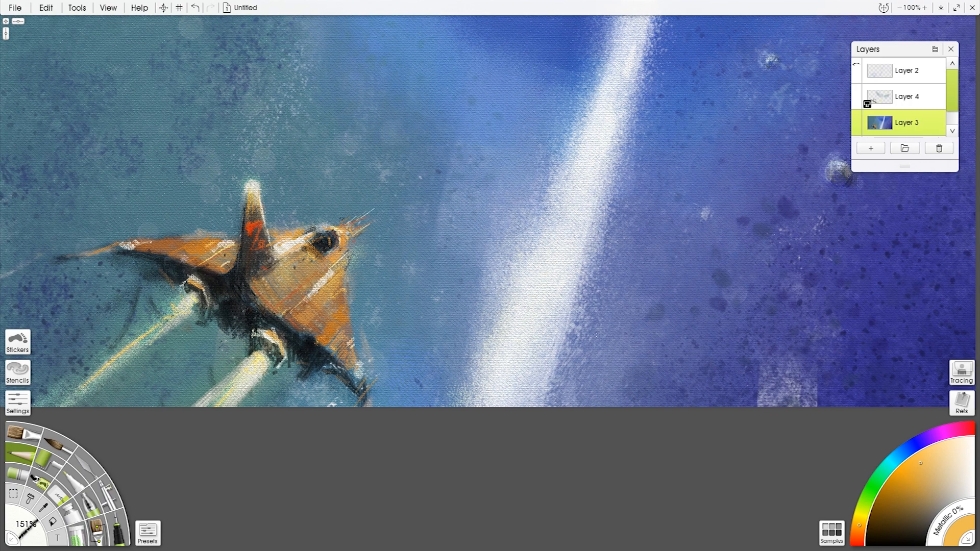
- On Layer 4, scatter glitter in sampled blues around the planet's edge and background at 6% pressure and 15% glitter size
{"action": "left_click_drag", "start_coordinate": [596, 335], "coordinate": [602, 477]}
{"action": "left_click", "coordinate": [886, 468]}
{"action": "key", "text": "ctrl+z"}
{"action": "left_click", "coordinate": [907, 100]}
{"action": "left_click", "coordinate": [77, 534]}
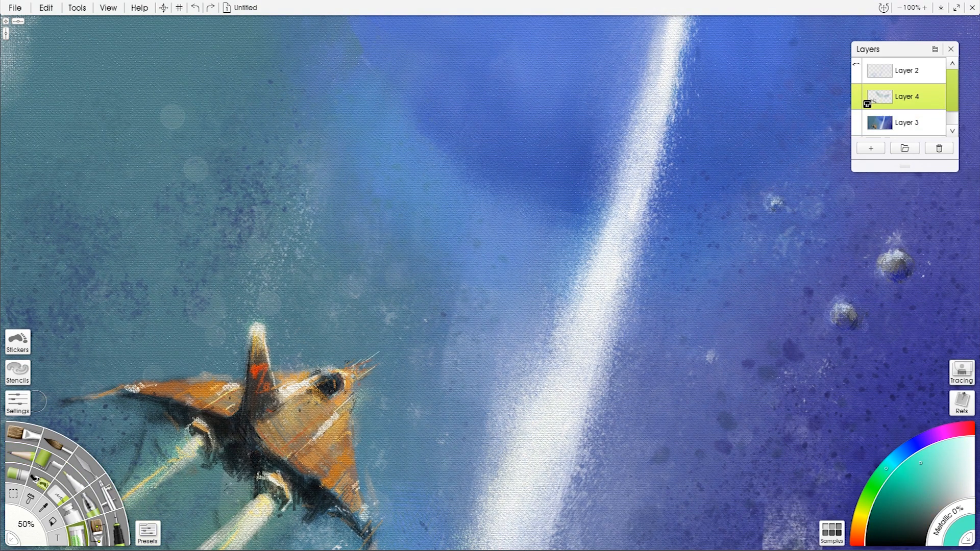
{"action": "left_click", "coordinate": [18, 401]}
{"action": "left_click", "coordinate": [555, 273], "text": "alt"}
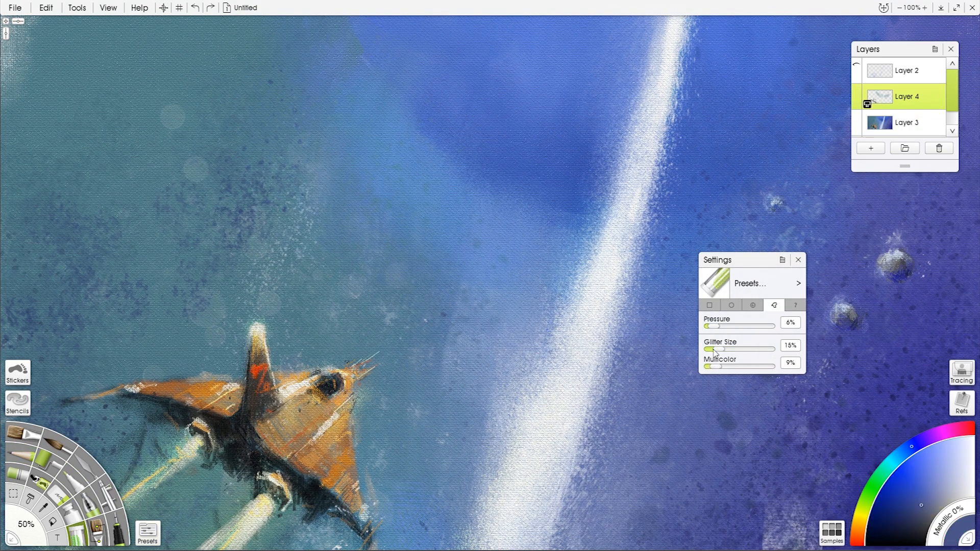
{"action": "left_click", "coordinate": [516, 266], "text": "alt"}
{"action": "left_click", "coordinate": [377, 204], "text": "alt"}
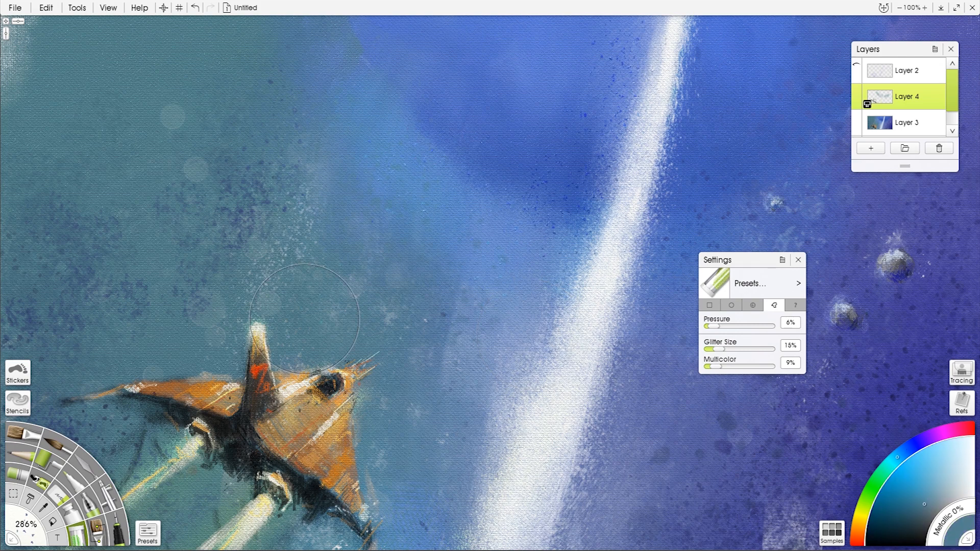
{"action": "left_click_drag", "start_coordinate": [332, 213], "coordinate": [291, 298]}
- Sprinkle glitter in sampled teal and pale yellow tones around the ship and its engine exhausts
{"action": "left_click", "coordinate": [178, 197], "text": "alt"}
{"action": "left_click_drag", "start_coordinate": [493, 416], "coordinate": [499, 250]}
{"action": "left_click", "coordinate": [327, 266], "text": "alt"}
{"action": "left_click", "coordinate": [255, 349], "text": "alt"}
{"action": "left_click_drag", "start_coordinate": [168, 303], "coordinate": [137, 304]}
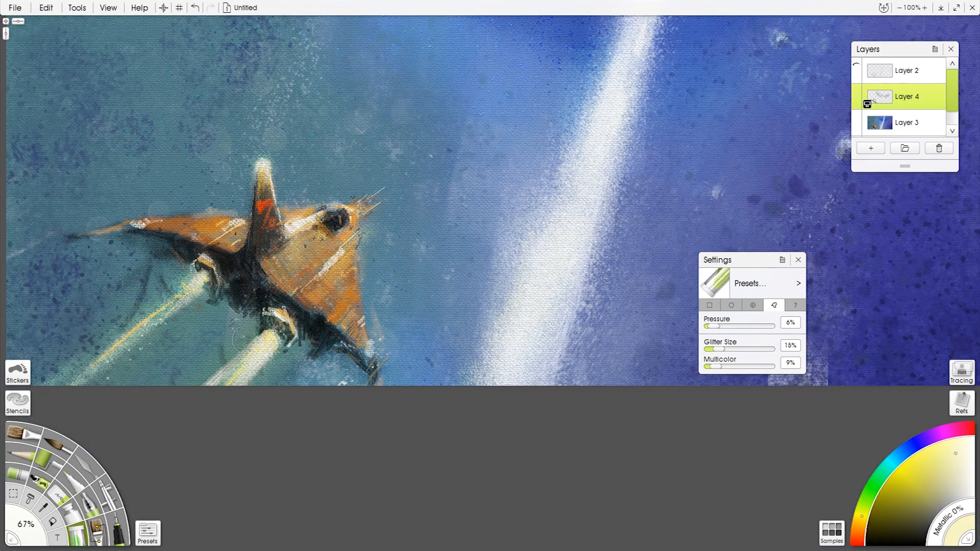
{"action": "left_click", "coordinate": [334, 371], "text": "alt"}
- Scatter pale-blue glitter across the space background at 7% pressure and 11% glitter size
{"action": "left_click_drag", "start_coordinate": [333, 382], "coordinate": [268, 500]}
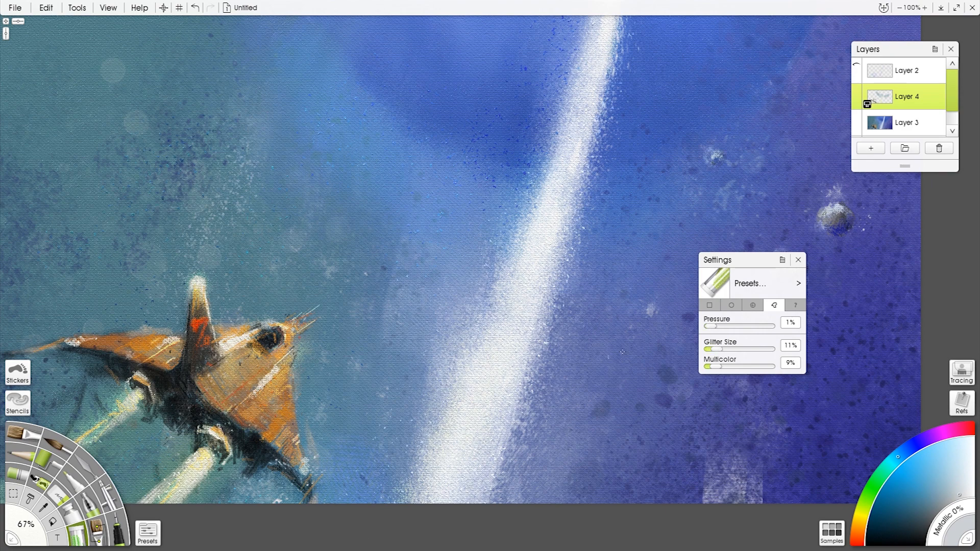
{"action": "left_click_drag", "start_coordinate": [691, 506], "coordinate": [685, 360]}
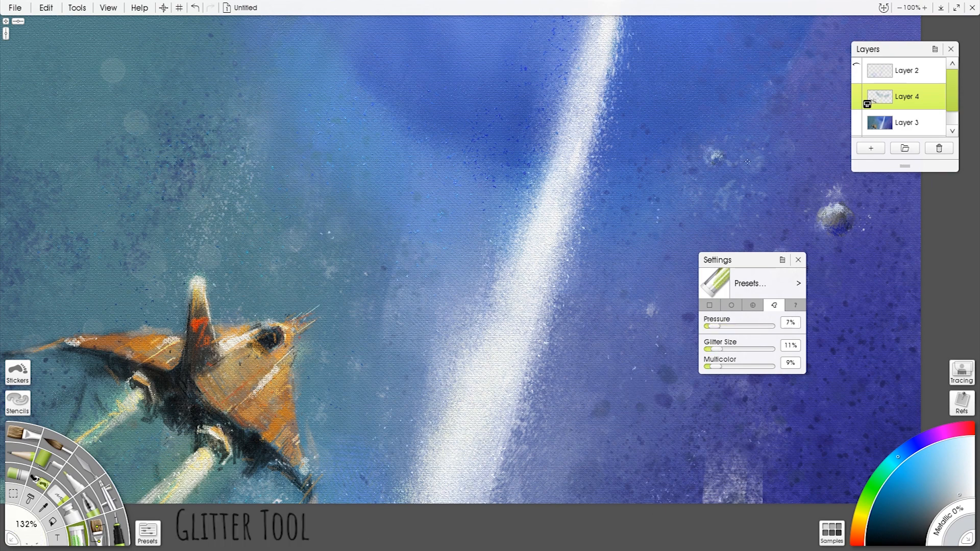
{"action": "mouse_move", "coordinate": [742, 260]}
{"action": "left_mouse_down"}
{"action": "mouse_move", "coordinate": [621, 361]}
{"action": "mouse_move", "coordinate": [493, 420]}
{"action": "left_mouse_up"}
{"action": "left_click_drag", "start_coordinate": [723, 387], "coordinate": [703, 459]}
- Set the glitter size to 0% and add fine specks in sampled blues beside the beam and across the background
{"action": "left_click", "coordinate": [561, 363], "text": "alt"}
{"action": "mouse_move", "coordinate": [912, 446]}
{"action": "left_mouse_down"}
{"action": "mouse_move", "coordinate": [887, 469]}
{"action": "mouse_move", "coordinate": [914, 445]}
{"action": "left_mouse_up"}
{"action": "left_click_drag", "start_coordinate": [794, 260], "coordinate": [848, 378]}
{"action": "left_click_drag", "start_coordinate": [468, 509], "coordinate": [457, 509]}
{"action": "left_click", "coordinate": [646, 239], "text": "alt"}
{"action": "left_click", "coordinate": [452, 291], "text": "alt"}
{"action": "left_click_drag", "start_coordinate": [495, 420], "coordinate": [697, 414]}
{"action": "left_click", "coordinate": [344, 348], "text": "alt"}
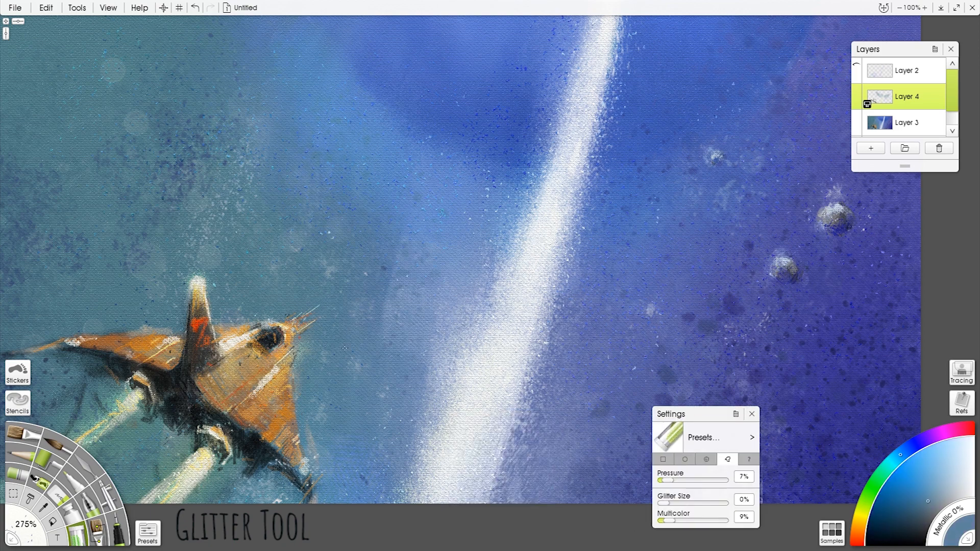
- Soften the glitter around the ship with the Blurred Frosting palette knife and add more specks in sampled blues
{"action": "left_click", "coordinate": [86, 465]}
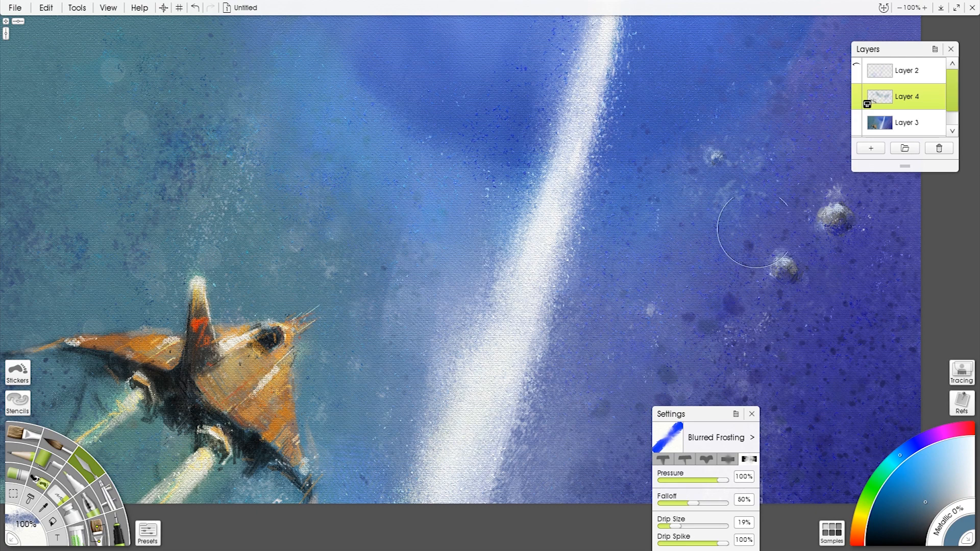
{"action": "left_click_drag", "start_coordinate": [179, 473], "coordinate": [294, 351]}
{"action": "left_click", "coordinate": [86, 533]}
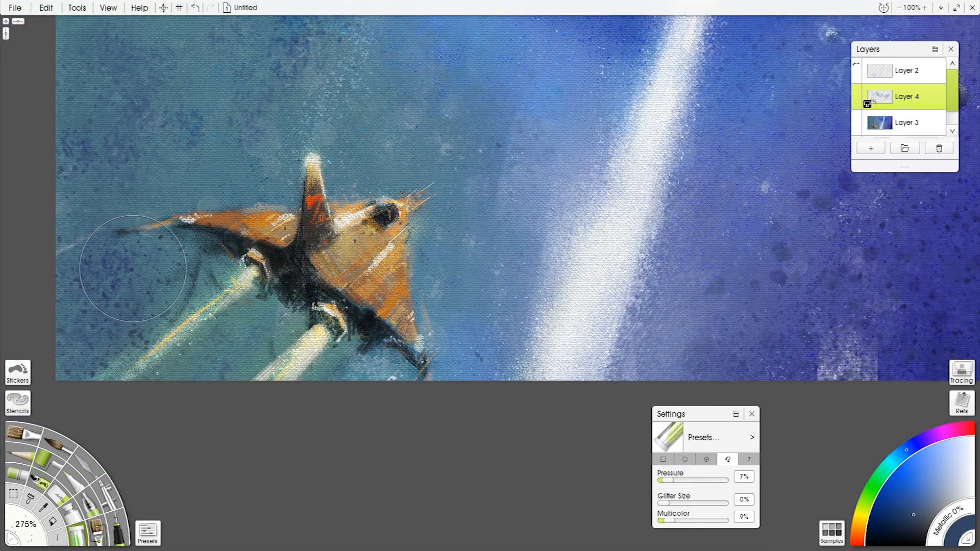
{"action": "left_click", "coordinate": [87, 466]}
{"action": "left_click_drag", "start_coordinate": [430, 71], "coordinate": [213, 210]}
{"action": "left_click_drag", "start_coordinate": [692, 414], "coordinate": [763, 452]}
{"action": "left_click", "coordinate": [391, 166], "text": "alt"}
{"action": "left_click", "coordinate": [78, 535]}
{"action": "left_click", "coordinate": [88, 465]}
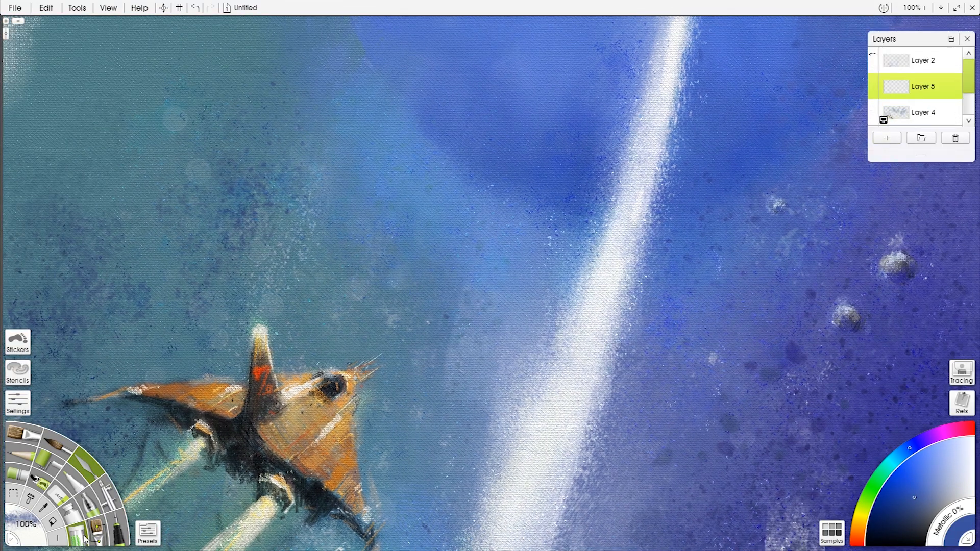
- Place a large light-blue glow at 500% brush size near the canvas's upper edge on Layer 5
{"action": "left_click", "coordinate": [84, 540]}
{"action": "left_click", "coordinate": [89, 504]}
{"action": "left_click", "coordinate": [894, 460]}
{"action": "left_click", "coordinate": [963, 462]}
{"action": "left_click_drag", "start_coordinate": [562, 241], "coordinate": [784, 335]}
{"action": "key", "text": "ctrl+z"}
{"action": "left_click", "coordinate": [645, 245]}
{"action": "key", "text": "ctrl+z"}
{"action": "left_click", "coordinate": [314, 40]}
- Add a near-white core to the large glow and place pale blobs over the asteroids and beside the beam
{"action": "left_click", "coordinate": [863, 509]}
{"action": "left_click", "coordinate": [971, 450]}
{"action": "left_click", "coordinate": [319, 47]}
{"action": "left_click", "coordinate": [803, 341]}
{"action": "key", "text": "ctrl+z"}
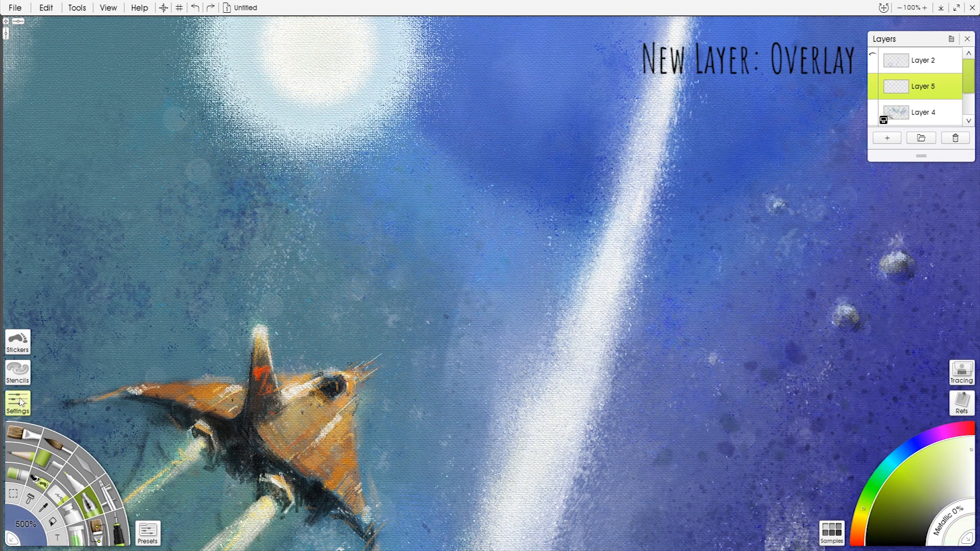
{"action": "left_click", "coordinate": [789, 262]}
{"action": "left_click", "coordinate": [659, 370]}
- Set the blend mode of Layer 5 to Overlay and lower its opacity
{"action": "left_click", "coordinate": [957, 91]}
{"action": "left_click", "coordinate": [916, 164]}
{"action": "left_click", "coordinate": [957, 91]}
{"action": "left_click", "coordinate": [917, 228]}
{"action": "left_click", "coordinate": [957, 91]}
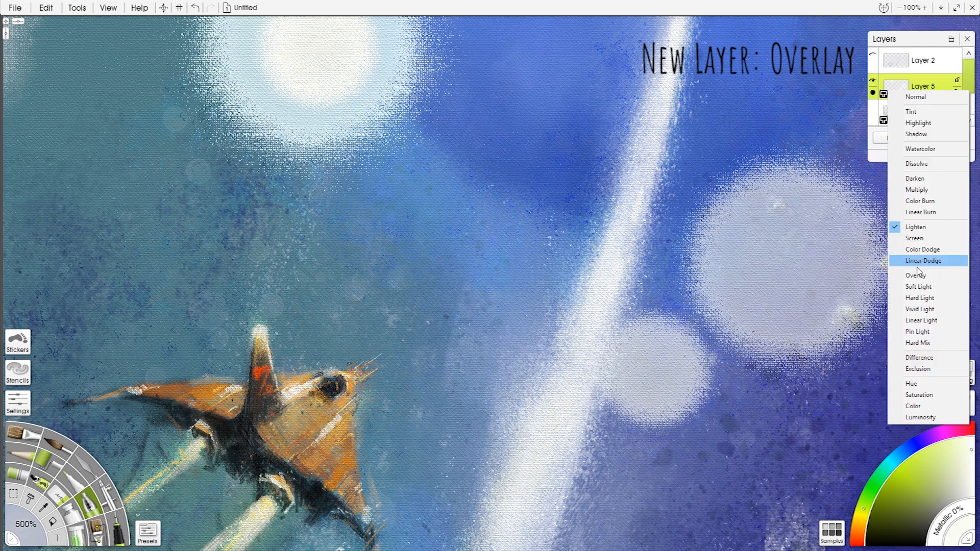
{"action": "left_click", "coordinate": [915, 275]}
{"action": "left_click_drag", "start_coordinate": [873, 93], "coordinate": [872, 105]}
- Tint the background with large green blobs around the ship and light-cyan ones around the beam and planet
{"action": "left_click", "coordinate": [899, 490]}
{"action": "left_click", "coordinate": [84, 271]}
{"action": "left_click", "coordinate": [866, 496]}
{"action": "left_click", "coordinate": [357, 449]}
{"action": "left_click", "coordinate": [702, 515]}
{"action": "left_click", "coordinate": [895, 459]}
{"action": "left_click", "coordinate": [929, 449]}
{"action": "left_click", "coordinate": [463, 109]}
{"action": "left_click", "coordinate": [462, 245]}
{"action": "left_click", "coordinate": [719, 298]}
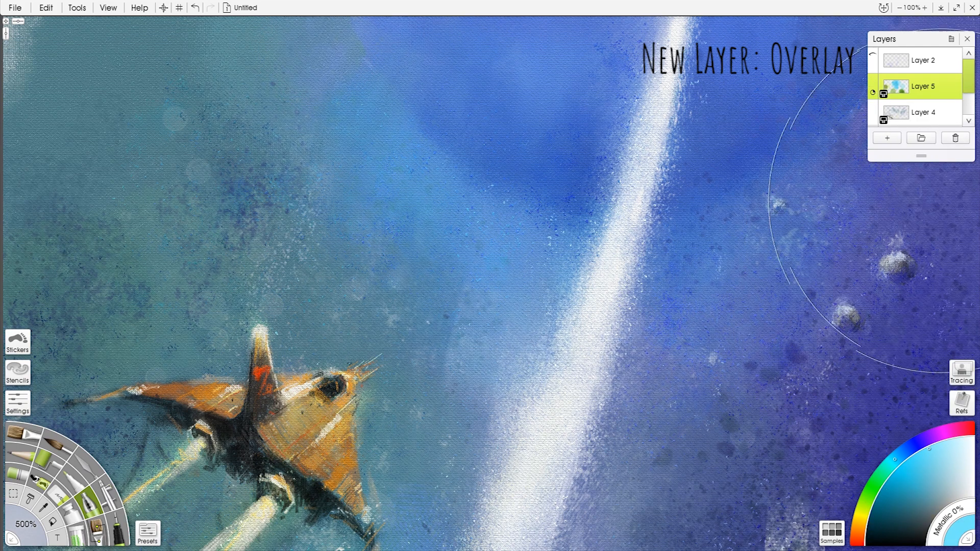
- Deepen the planet with a large dark-blue blob and tint the area below the asteroids violet-blue
{"action": "left_click", "coordinate": [914, 445]}
{"action": "left_click", "coordinate": [914, 496]}
{"action": "left_click", "coordinate": [615, 174]}
{"action": "left_click", "coordinate": [921, 441]}
{"action": "left_click", "coordinate": [921, 480]}
{"action": "left_click", "coordinate": [692, 535]}
- On Layer 3, paint over the pale patch in the canvas's upper-left corner with a sampled background tone
{"action": "left_click", "coordinate": [85, 466]}
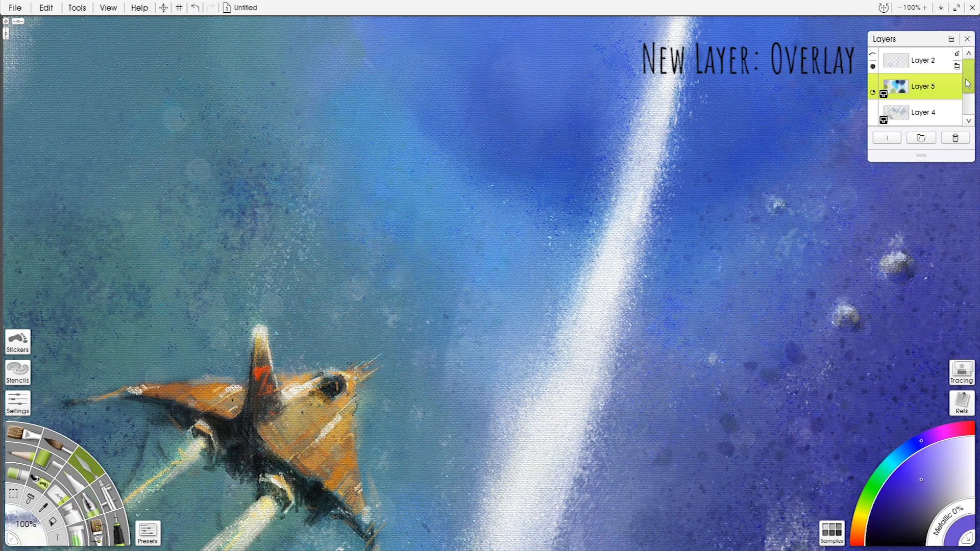
{"action": "scroll", "coordinate": [925, 87], "scroll_direction": "down", "scroll_amount": 2}
{"action": "left_click", "coordinate": [923, 101]}
{"action": "left_click", "coordinate": [148, 534]}
{"action": "left_click", "coordinate": [18, 404]}
{"action": "left_click", "coordinate": [85, 466]}
{"action": "left_click", "coordinate": [45, 461]}
{"action": "left_click", "coordinate": [50, 103], "text": "alt"}
{"action": "mouse_move", "coordinate": [31, 51]}
{"action": "left_mouse_down"}
{"action": "mouse_move", "coordinate": [50, 103]}
{"action": "mouse_move", "coordinate": [51, 46]}
{"action": "mouse_move", "coordinate": [42, 93]}
{"action": "mouse_move", "coordinate": [87, 175]}
{"action": "left_mouse_up"}
- Blend the background beside the light beam and below the asteroids with the palette knife
{"action": "left_click", "coordinate": [86, 466]}
{"action": "left_click", "coordinate": [824, 379]}
{"action": "left_click_drag", "start_coordinate": [628, 306], "coordinate": [593, 306]}
{"action": "left_click_drag", "start_coordinate": [673, 399], "coordinate": [684, 394]}
{"action": "scroll", "coordinate": [684, 393], "scroll_direction": "up", "scroll_amount": 2}
{"action": "left_click_drag", "start_coordinate": [822, 227], "coordinate": [538, 322]}
{"action": "left_click_drag", "start_coordinate": [684, 490], "coordinate": [767, 464]}
{"action": "scroll", "coordinate": [752, 480], "scroll_direction": "down", "scroll_amount": 2}
{"action": "left_click", "coordinate": [119, 529]}
{"action": "left_click", "coordinate": [148, 533]}
{"action": "left_click", "coordinate": [174, 153]}
{"action": "key", "text": "ctrl+z"}
- Load a fine preset for another painting tool and pick a near-white light blue
{"action": "left_click", "coordinate": [73, 481]}
{"action": "left_click", "coordinate": [148, 533]}
{"action": "left_click", "coordinate": [174, 122]}
{"action": "left_click", "coordinate": [970, 445]}
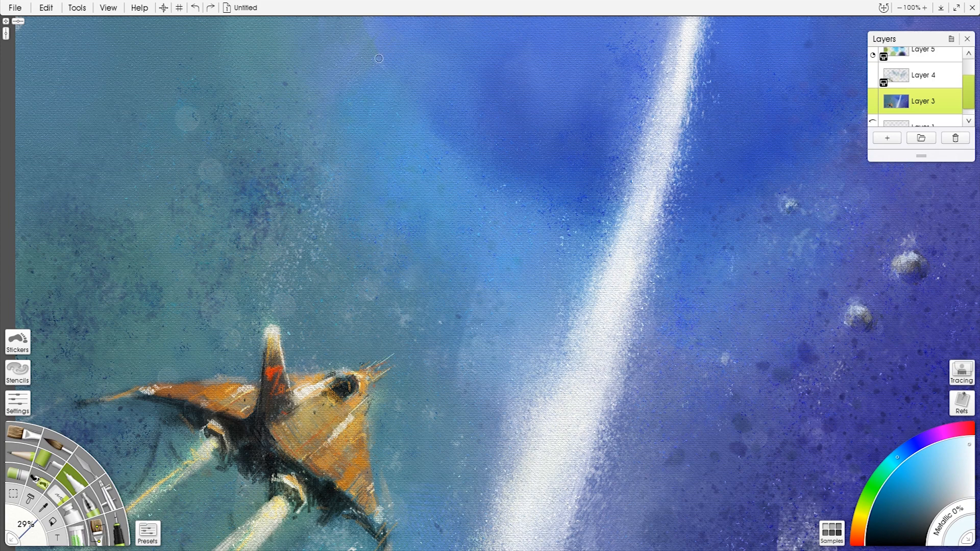